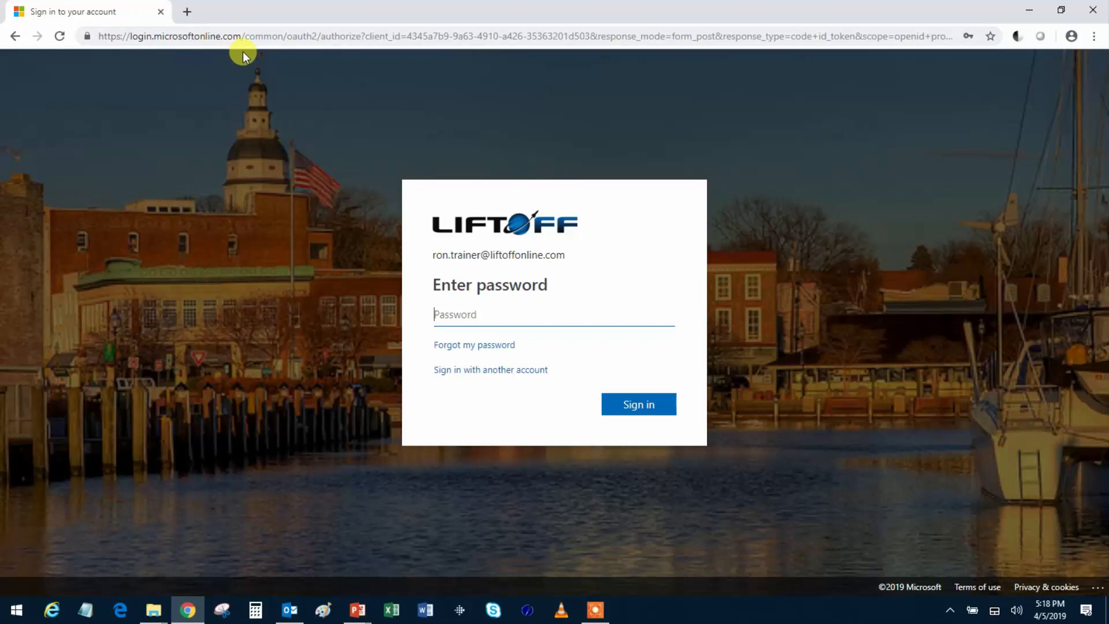
- Sign in with the account password and decline staying signed in
click(459, 306)
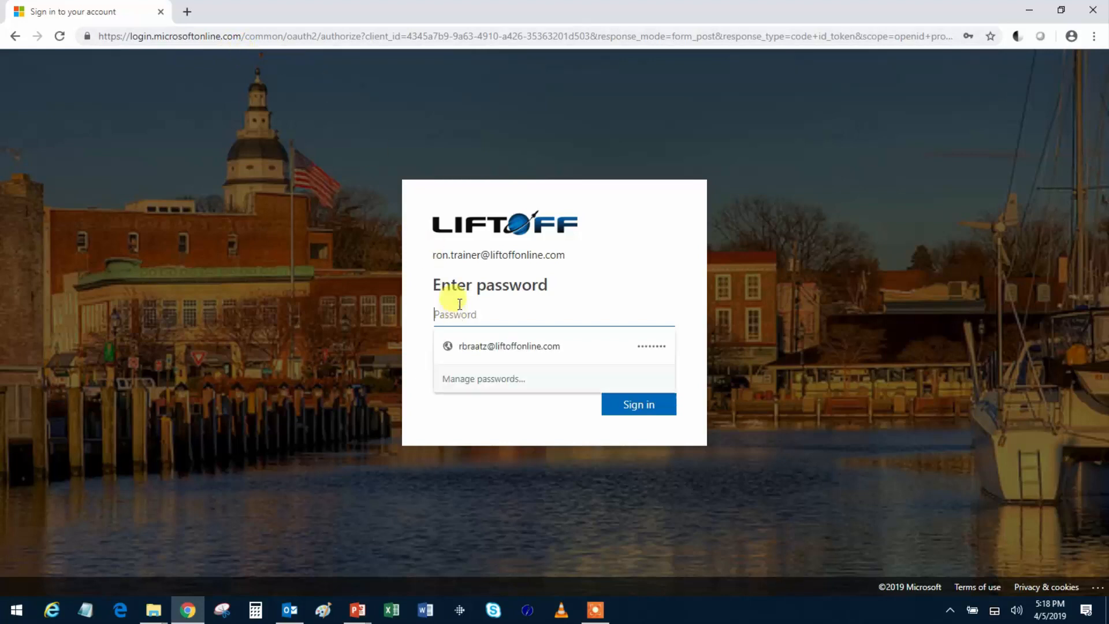
text(•••)
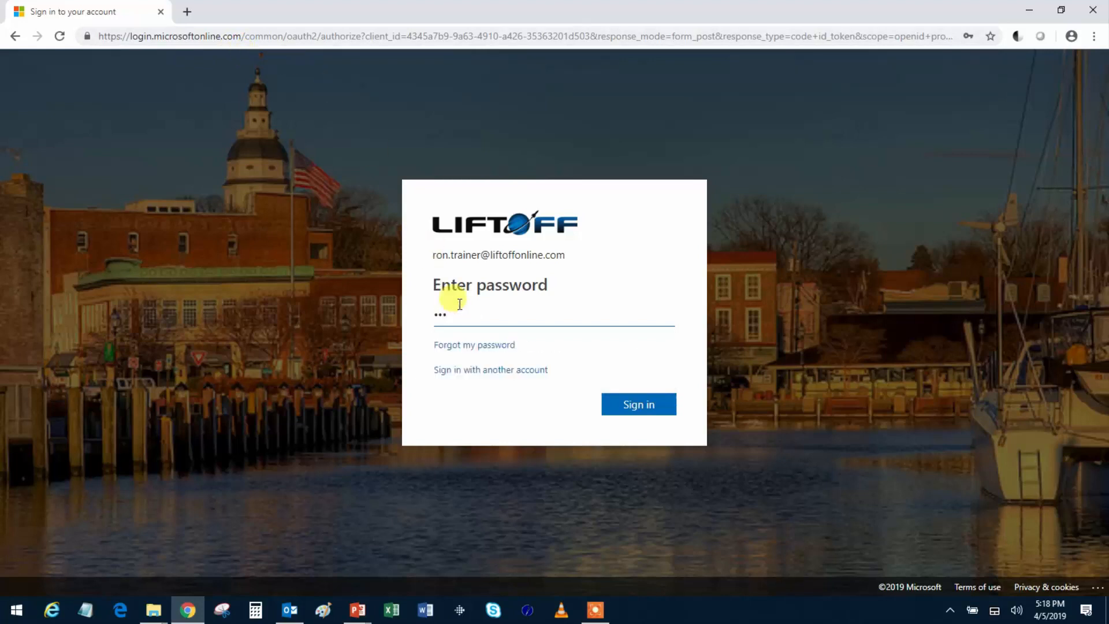
text(••••••)
key(Return)
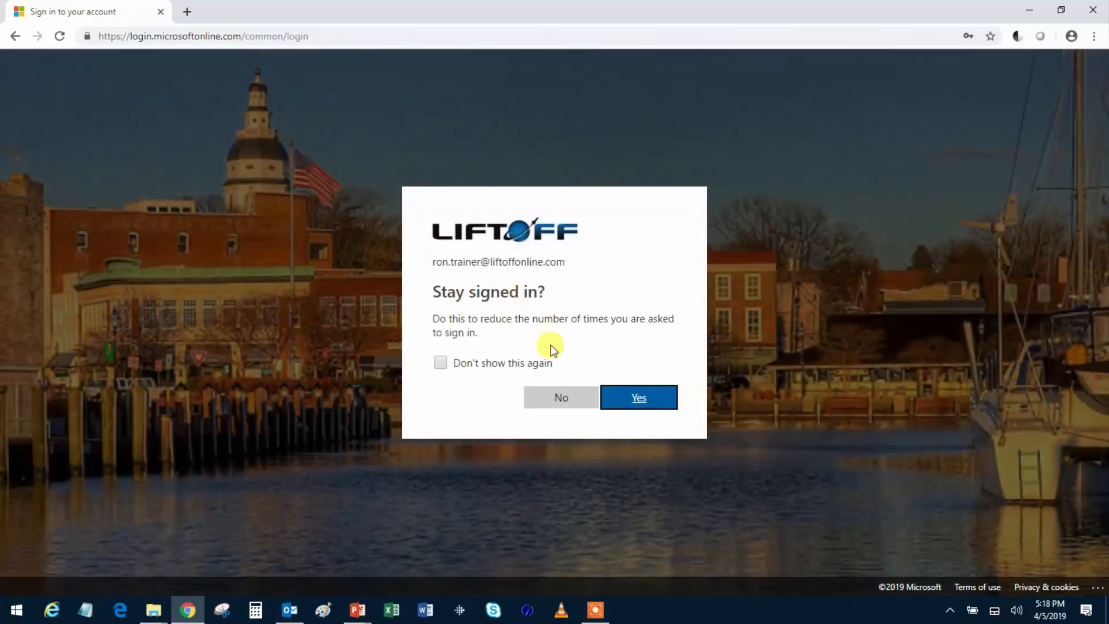
click(561, 398)
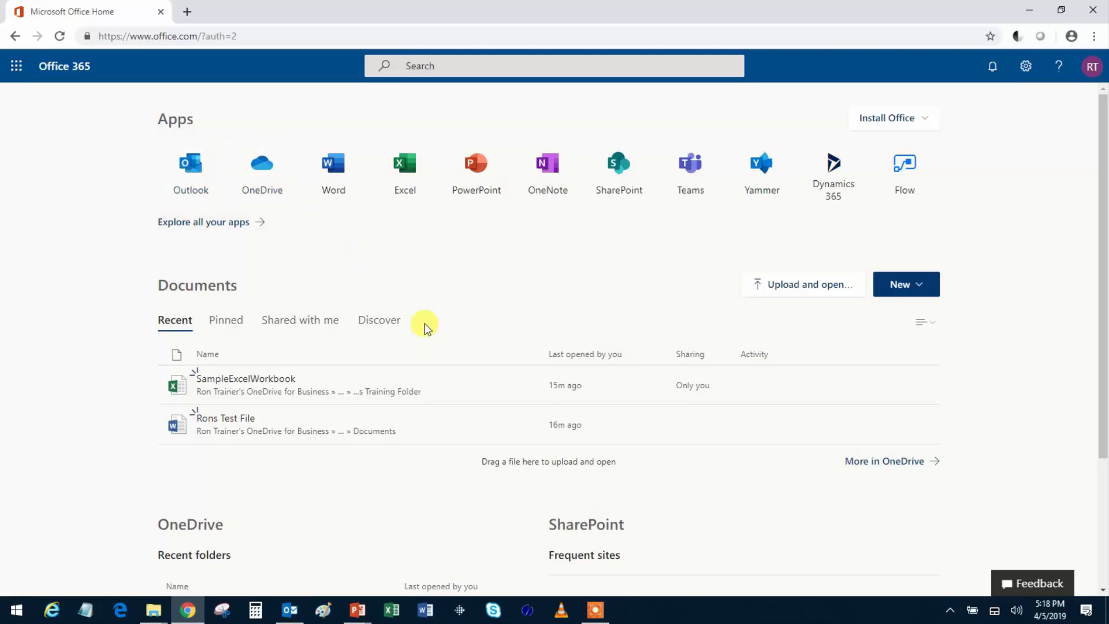
- Switch from the Office 365 home page to OneDrive through the app launcher
scroll(424, 322, down, 2)
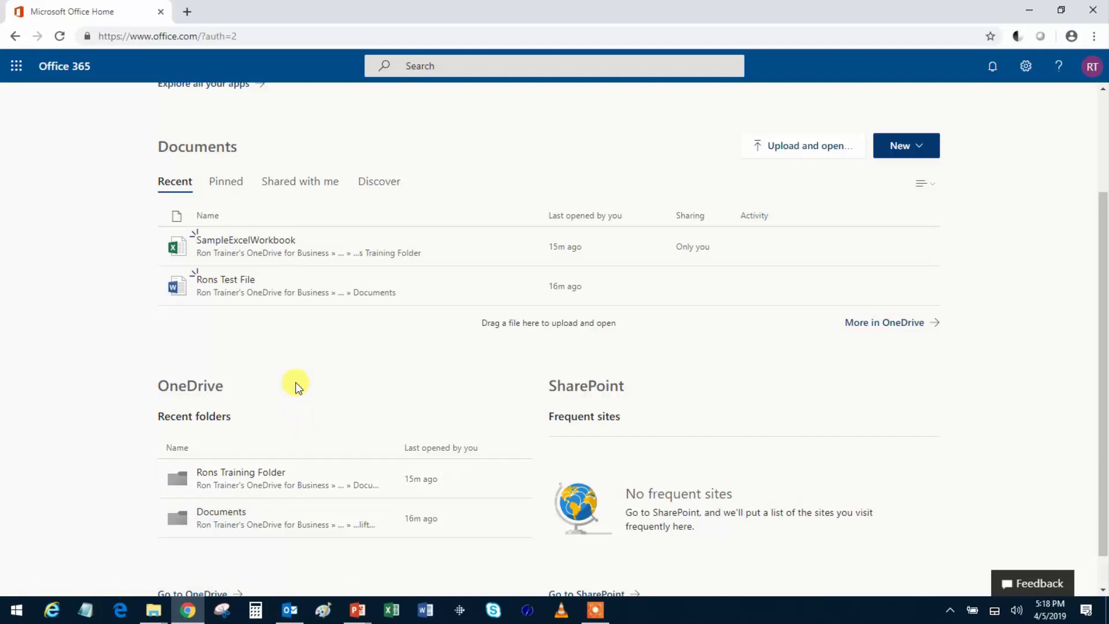
scroll(296, 386, up, 3)
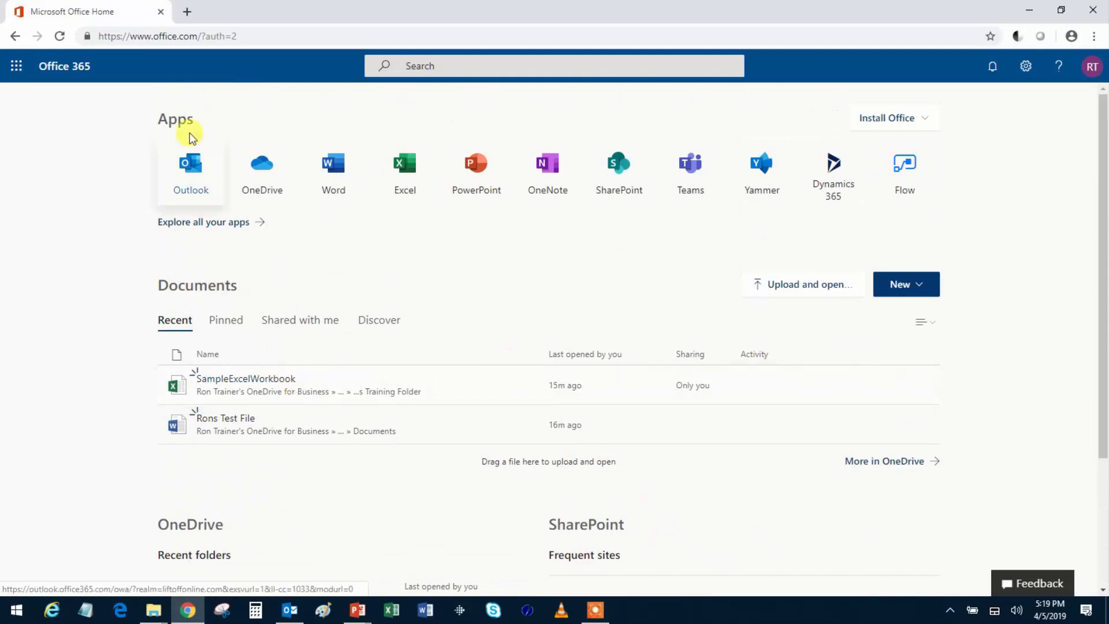
click(16, 70)
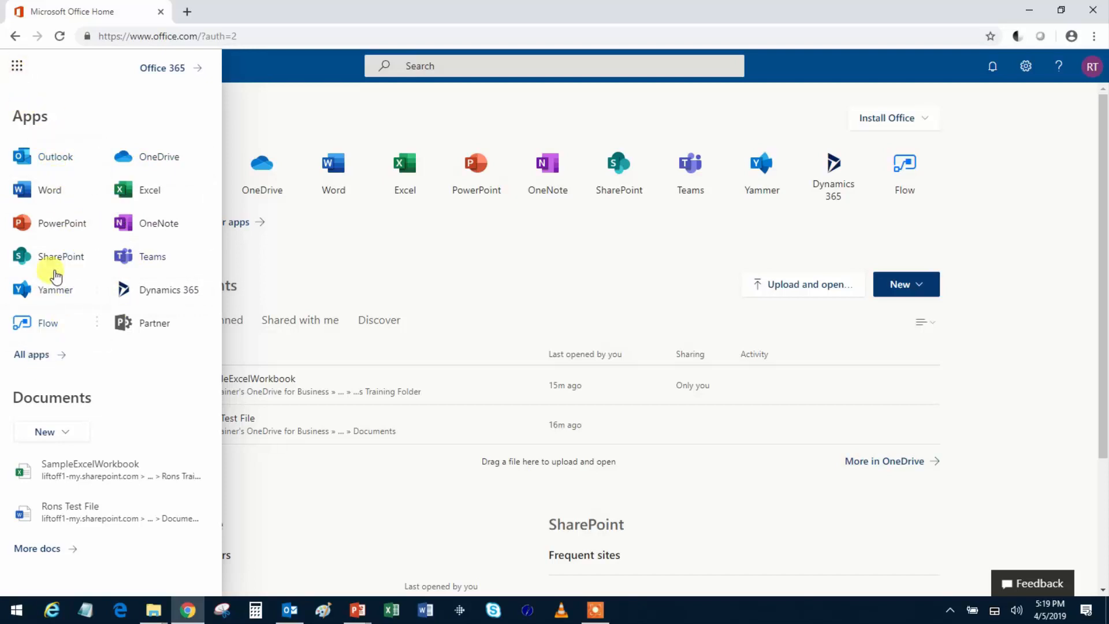
click(159, 157)
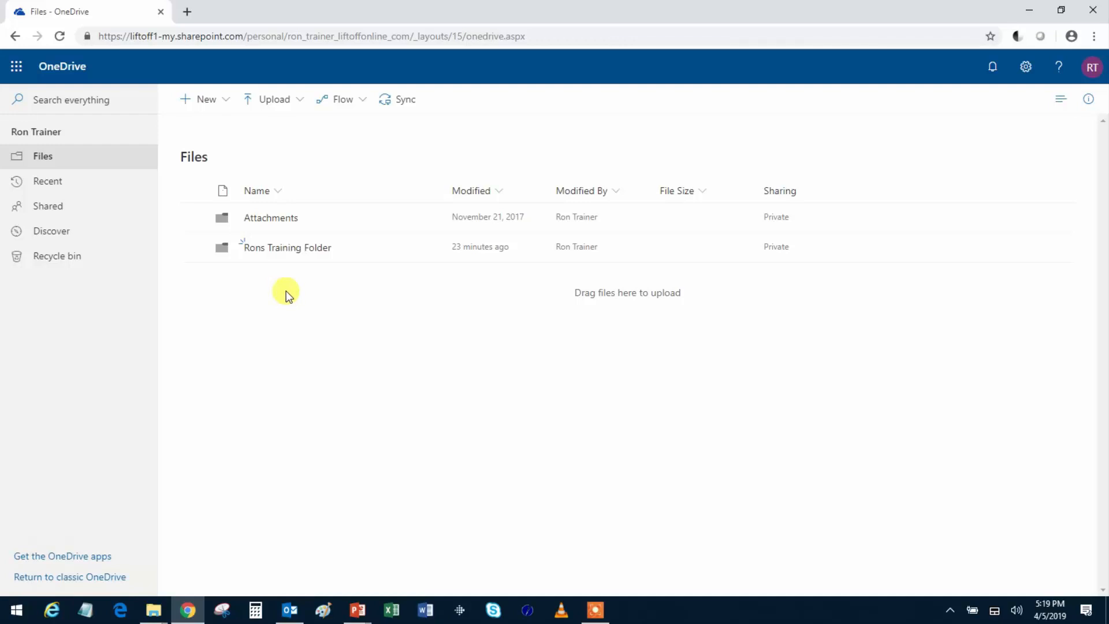
- Create a new folder named RonsTestFolder2 and open it
click(228, 107)
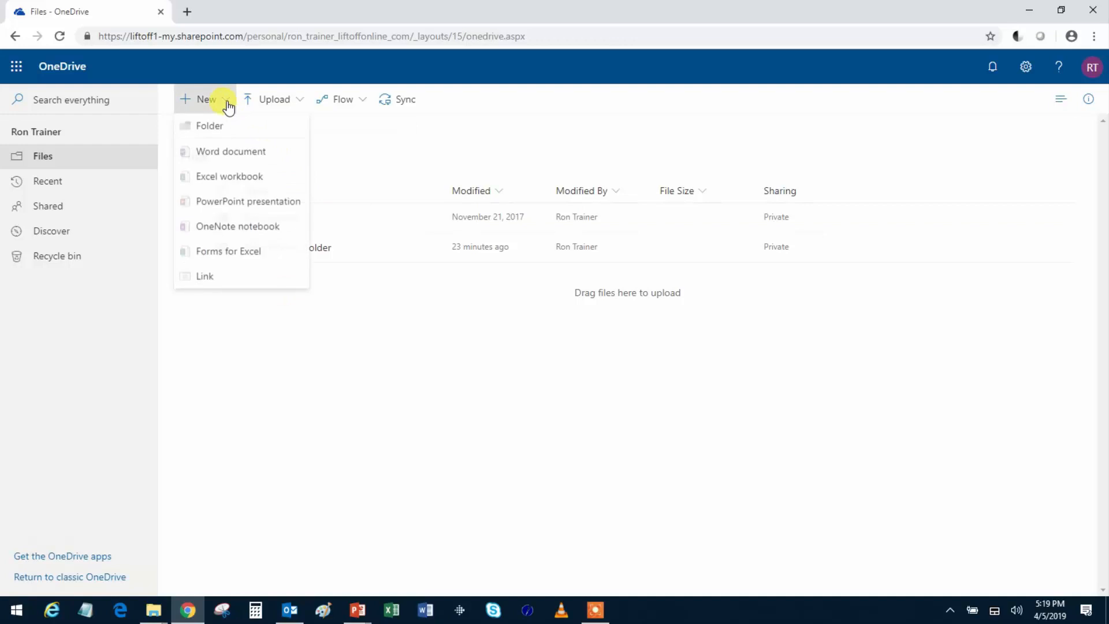
click(214, 132)
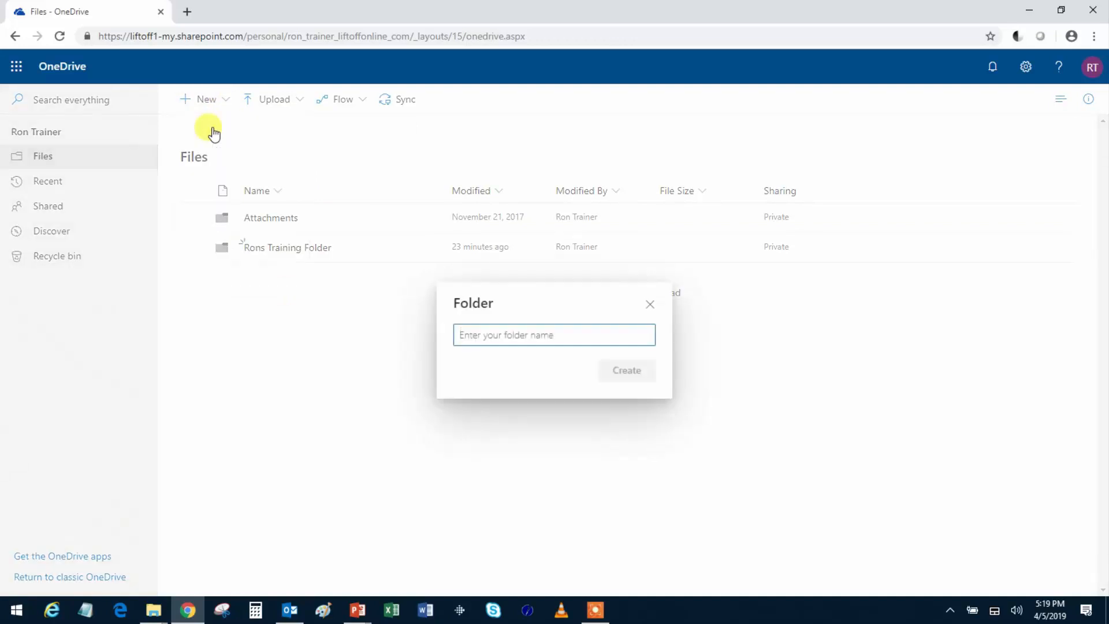
text(R)
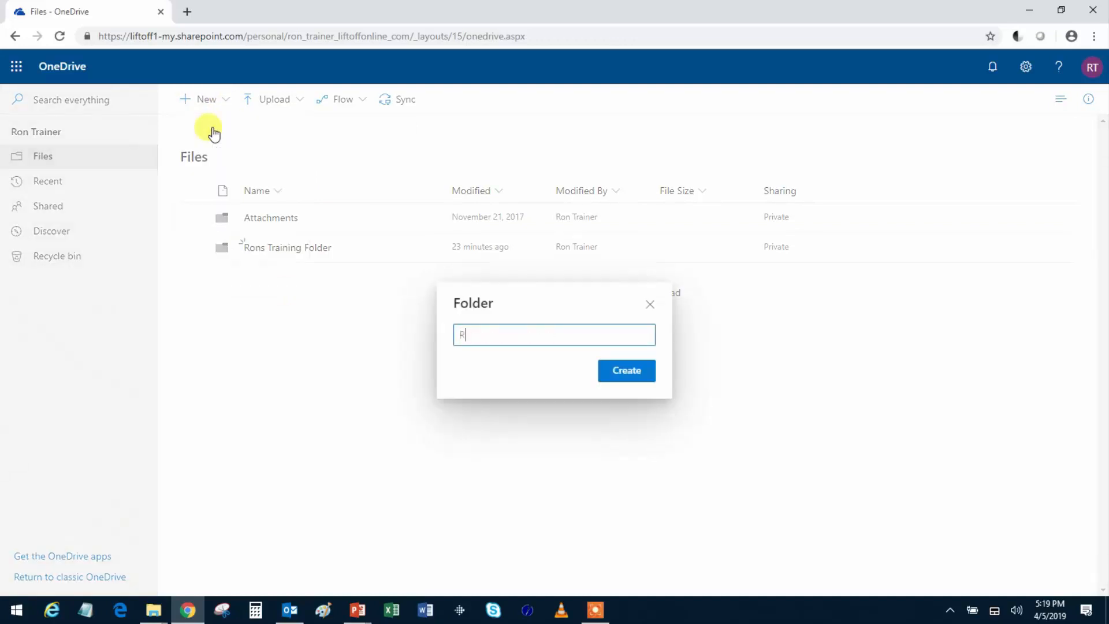
text(onsTestFolder2)
key(Return)
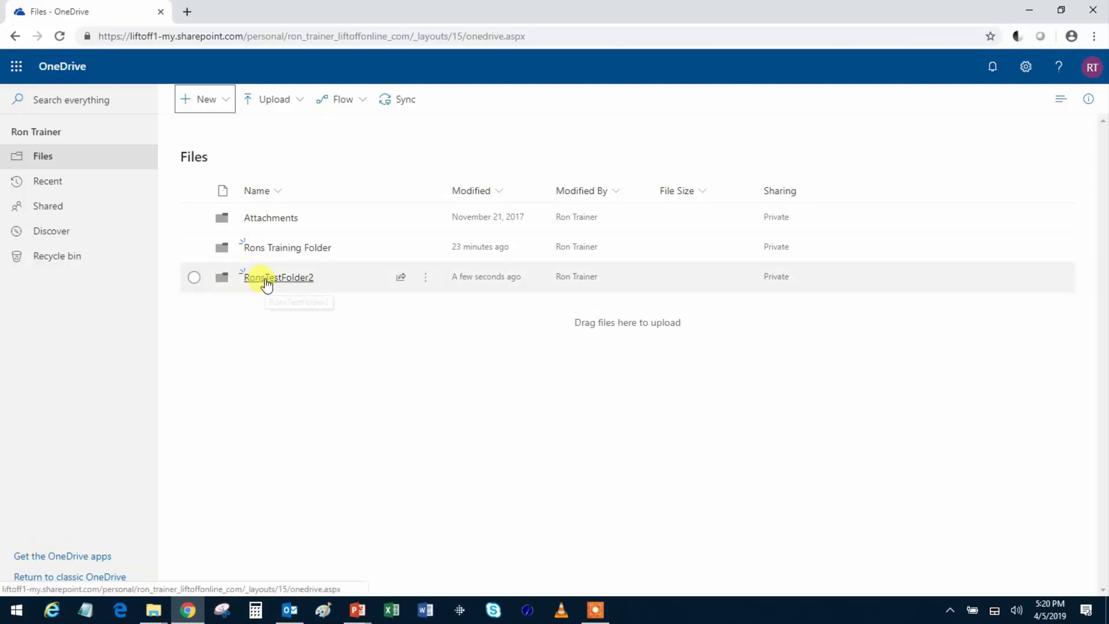
click(265, 283)
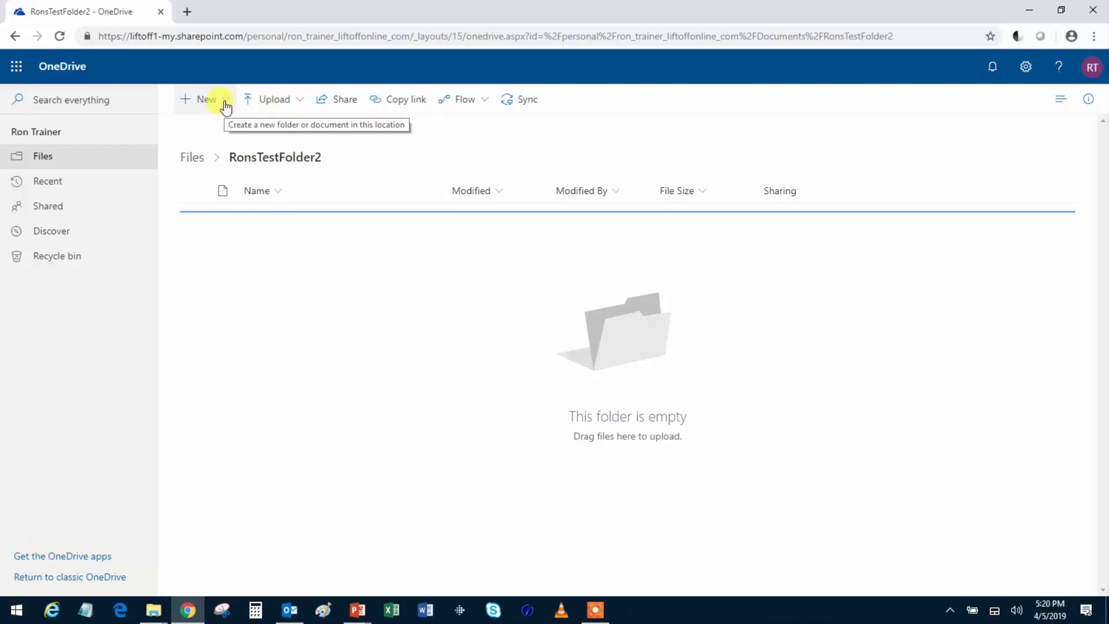
- Upload TrainingAgenda.pptx from the Desktop into RonsTestFolder2, then return to the top-level Files list
click(292, 107)
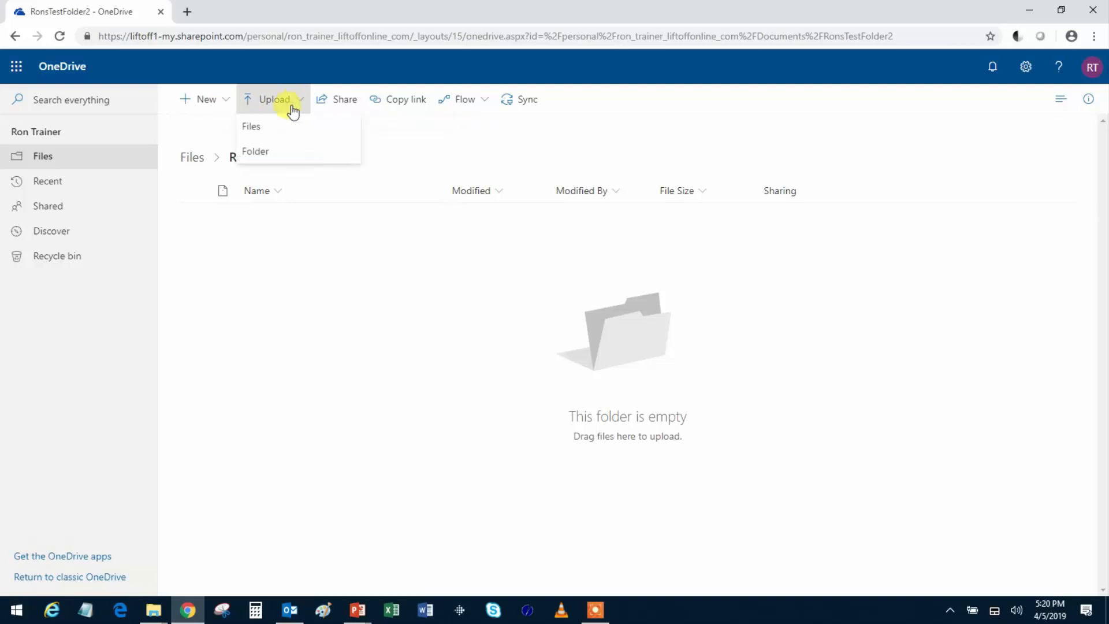
click(252, 130)
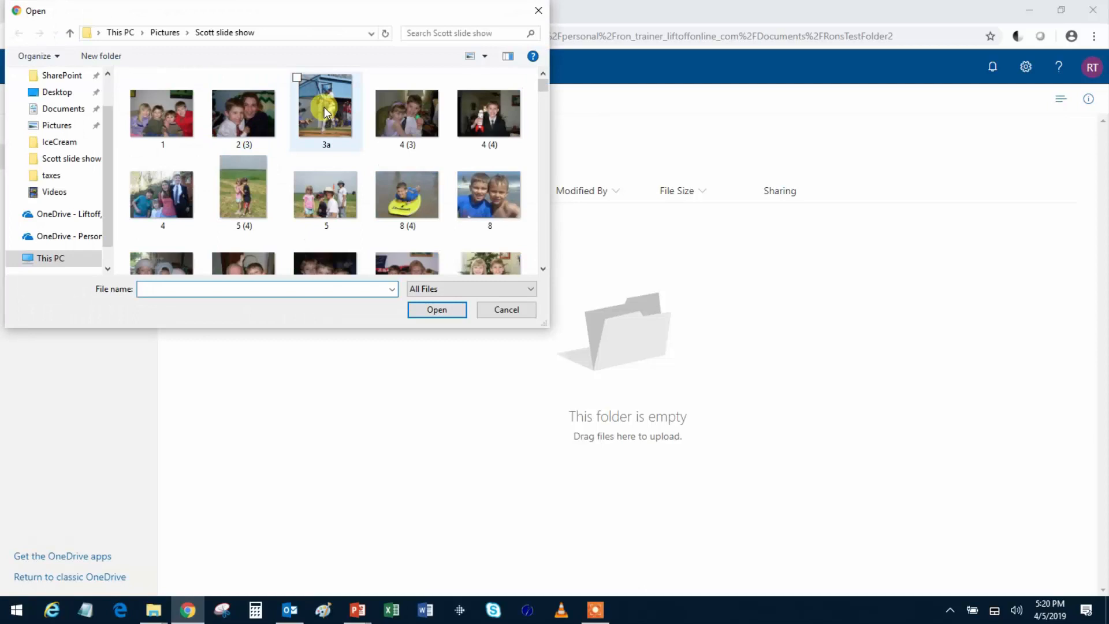
click(56, 92)
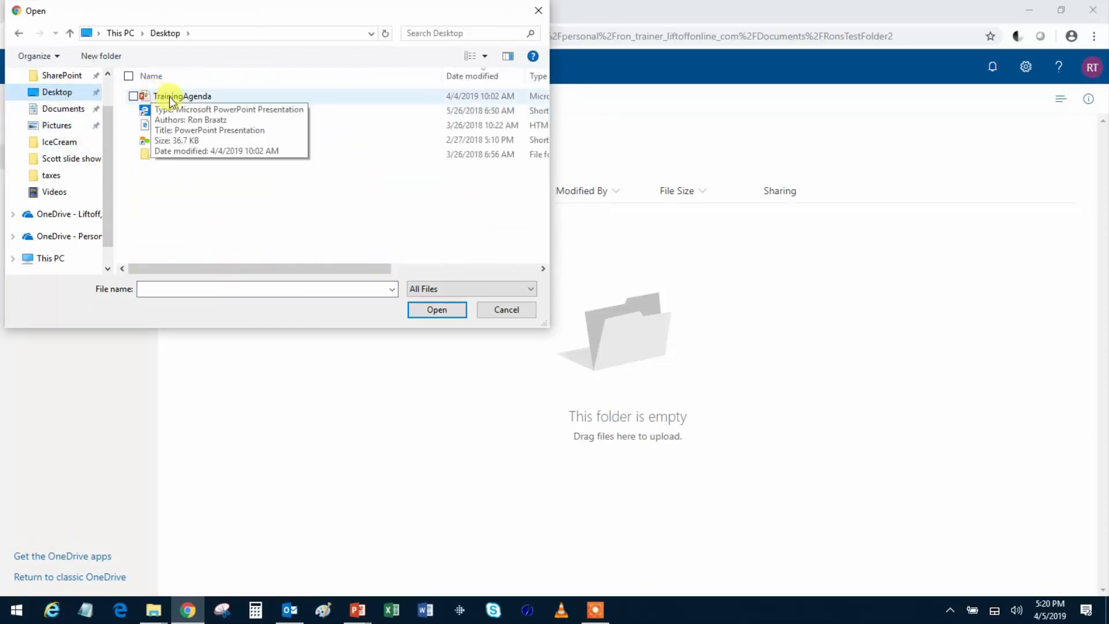
double_click(186, 95)
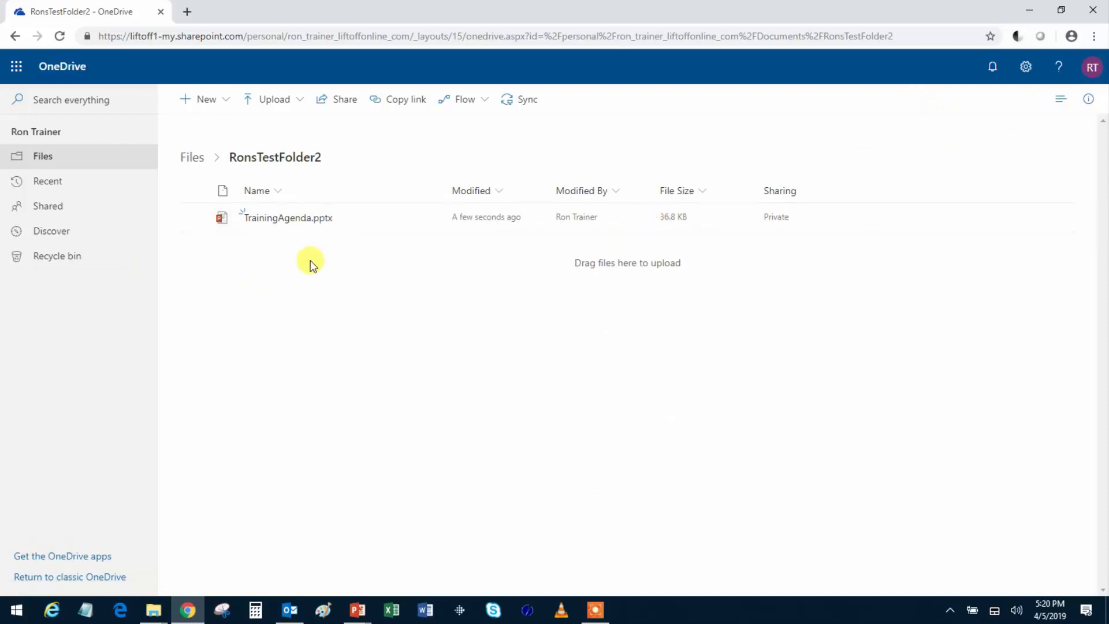
click(194, 167)
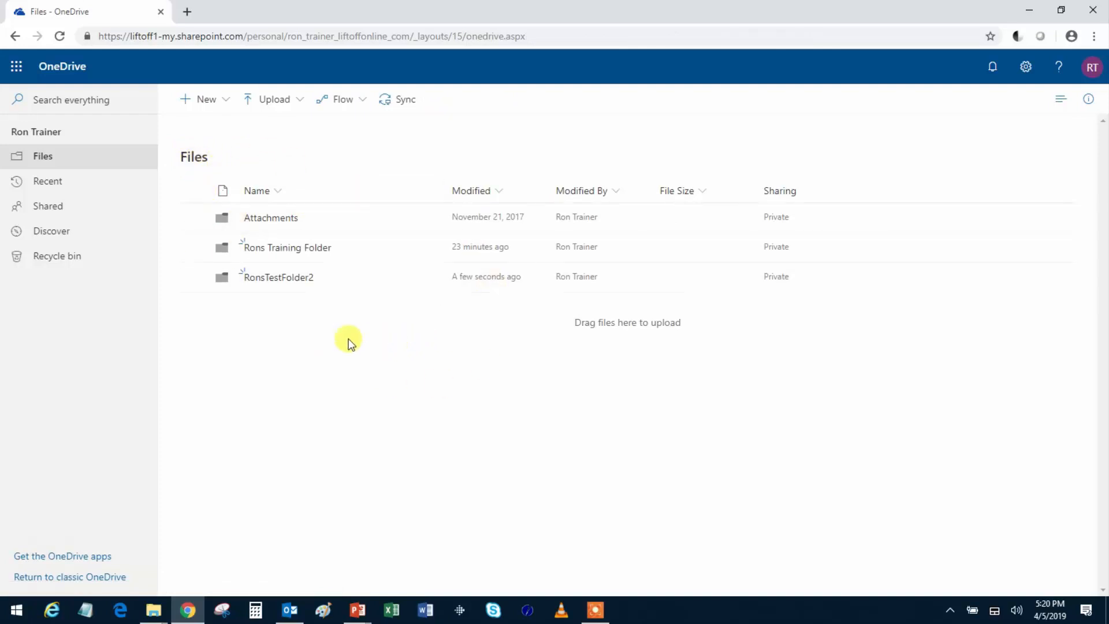
- Open SampleExcelWorkbook.xlsx from Rons Training Folder in Excel Online
click(280, 253)
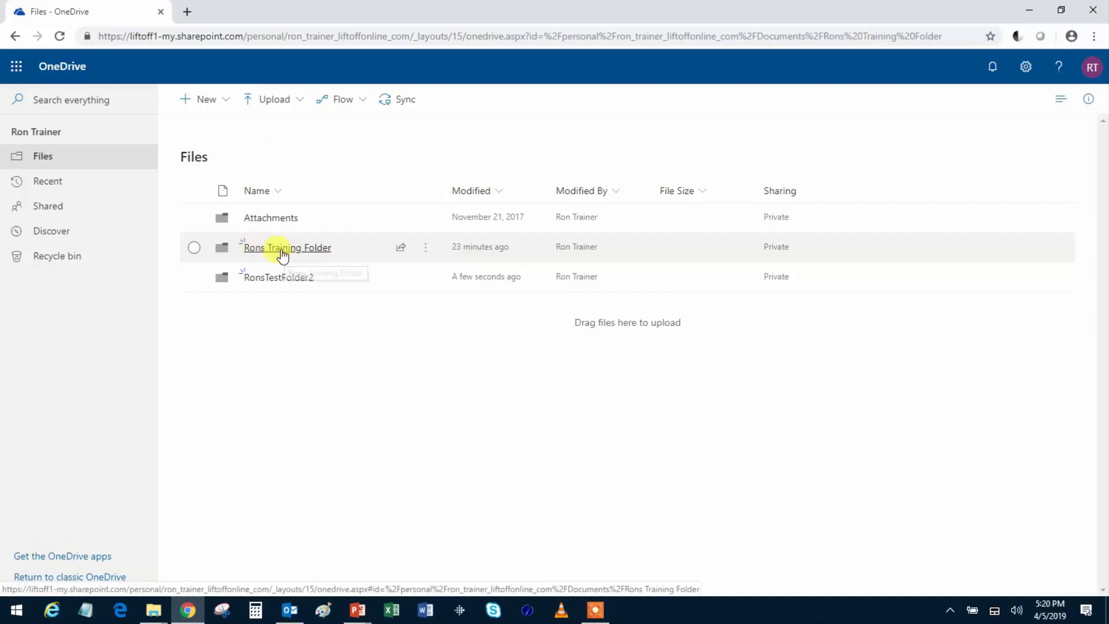
mouse_move(287, 225)
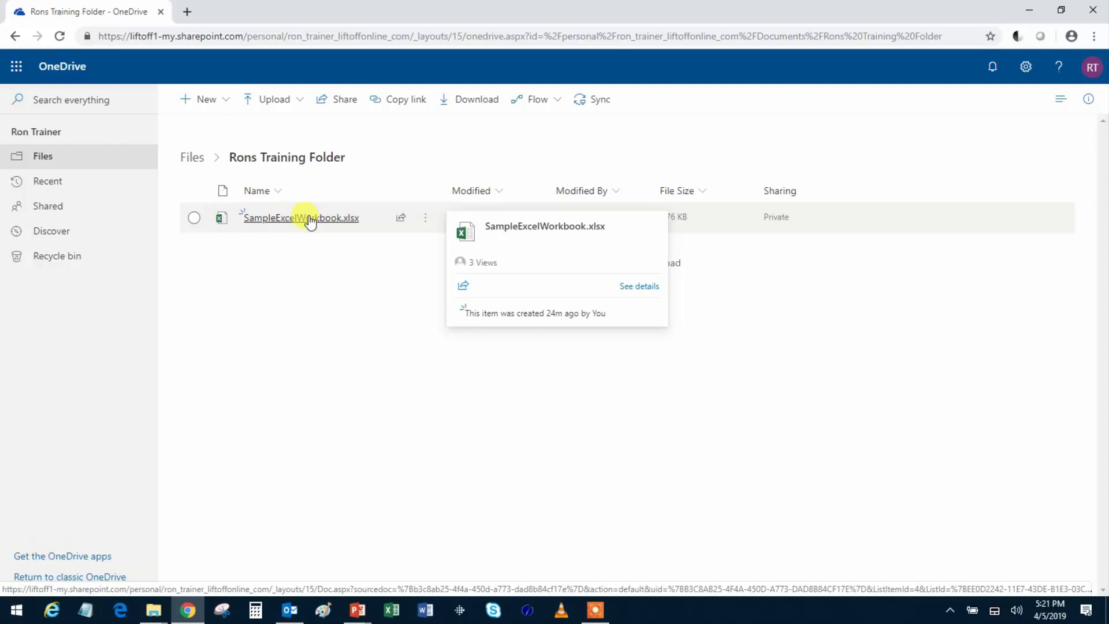
click(309, 216)
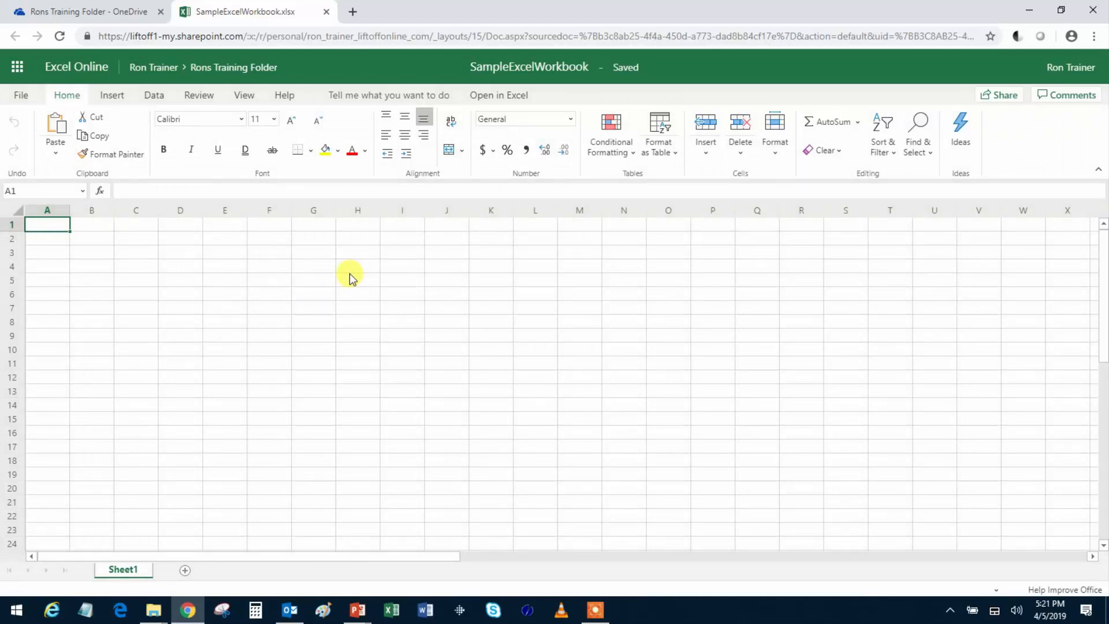
- Enter 22, 33, 44, 55 and 66 down column H in H2 through H6
click(258, 39)
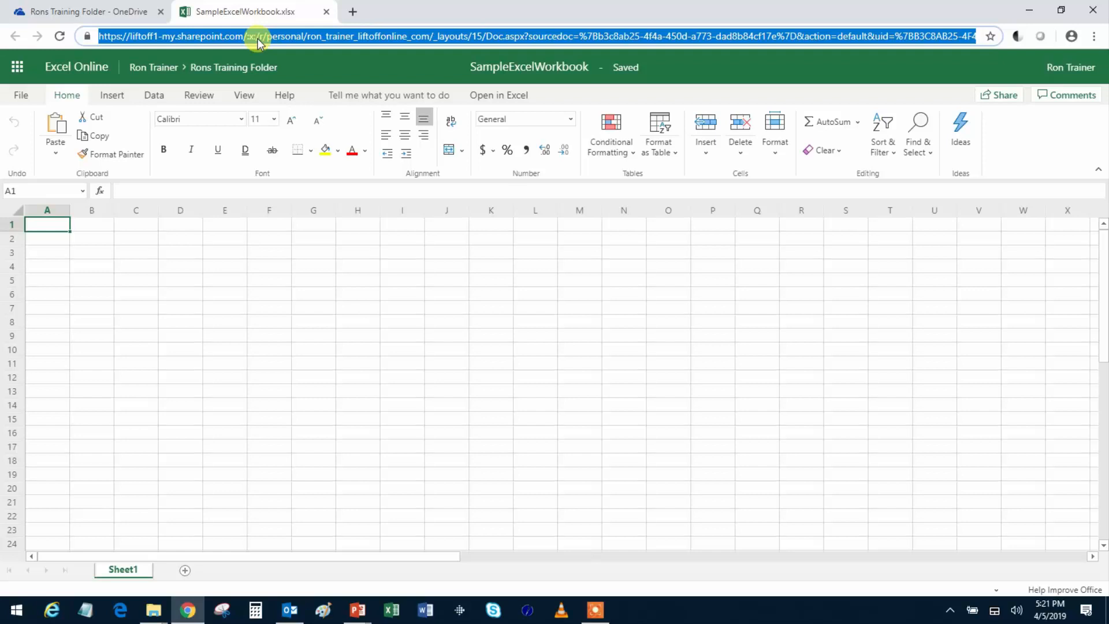
click(351, 239)
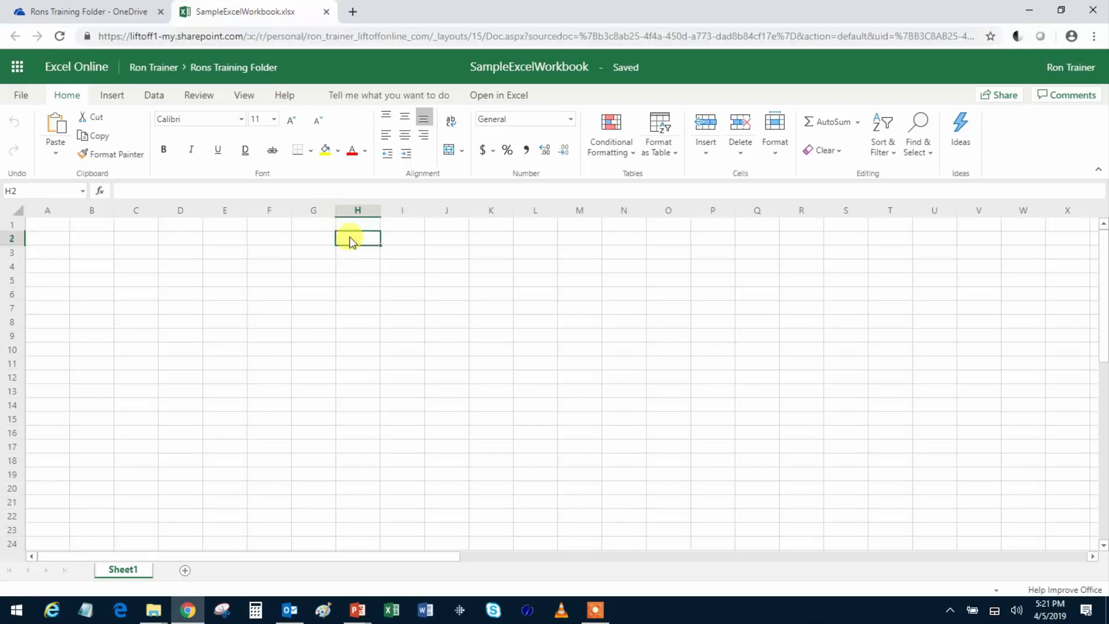
text(22)
key(Return)
text(33)
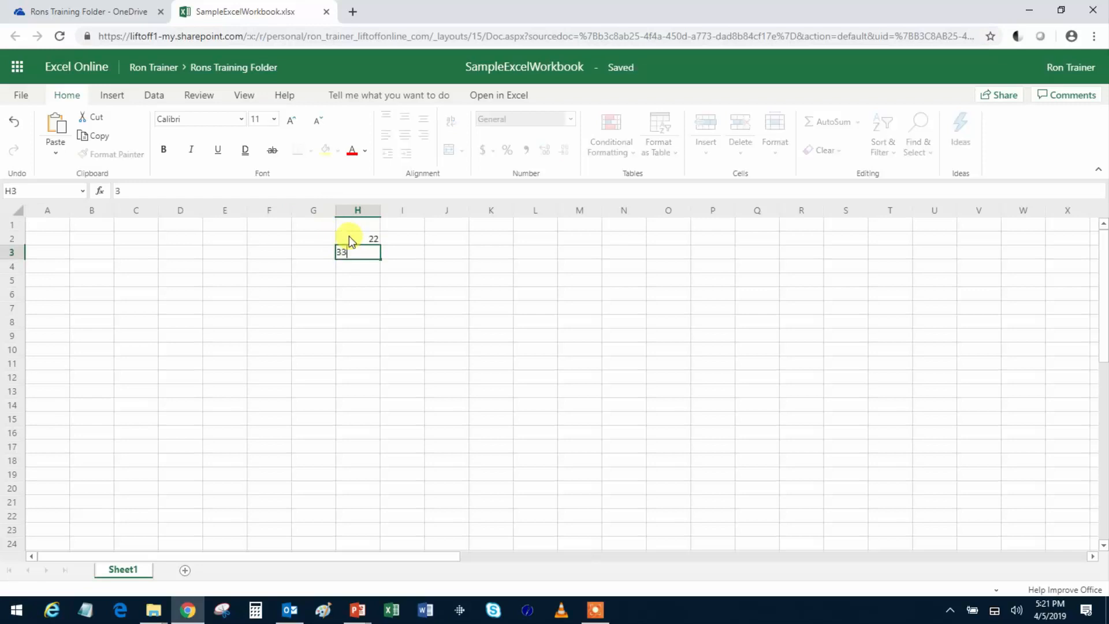
key(Return)
text(44)
key(Return)
text(55)
key(Return)
text(66)
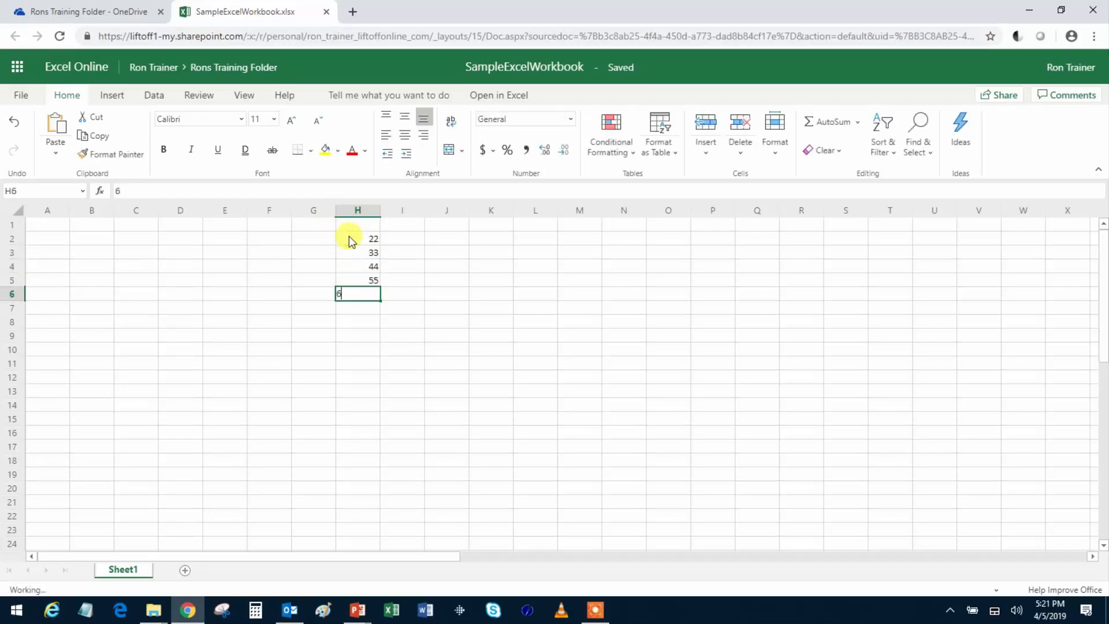
key(Return)
- Put the AutoSum average of H2:H6 in H7 and label it Avg in I7
drag(364, 239, 370, 304)
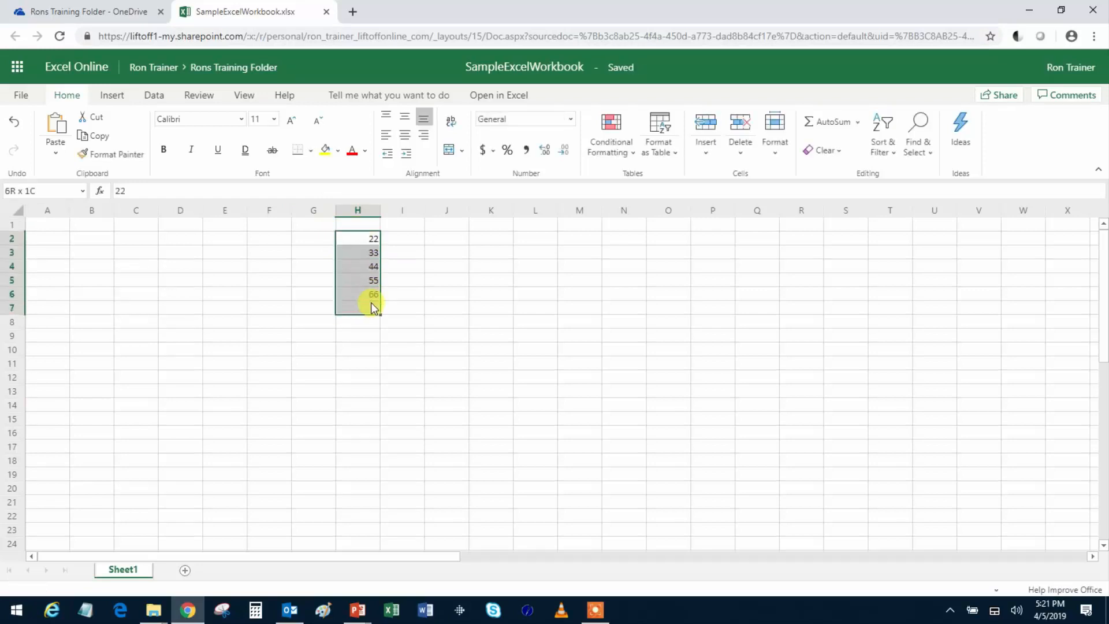
click(857, 122)
click(849, 161)
click(408, 307)
text(Avg)
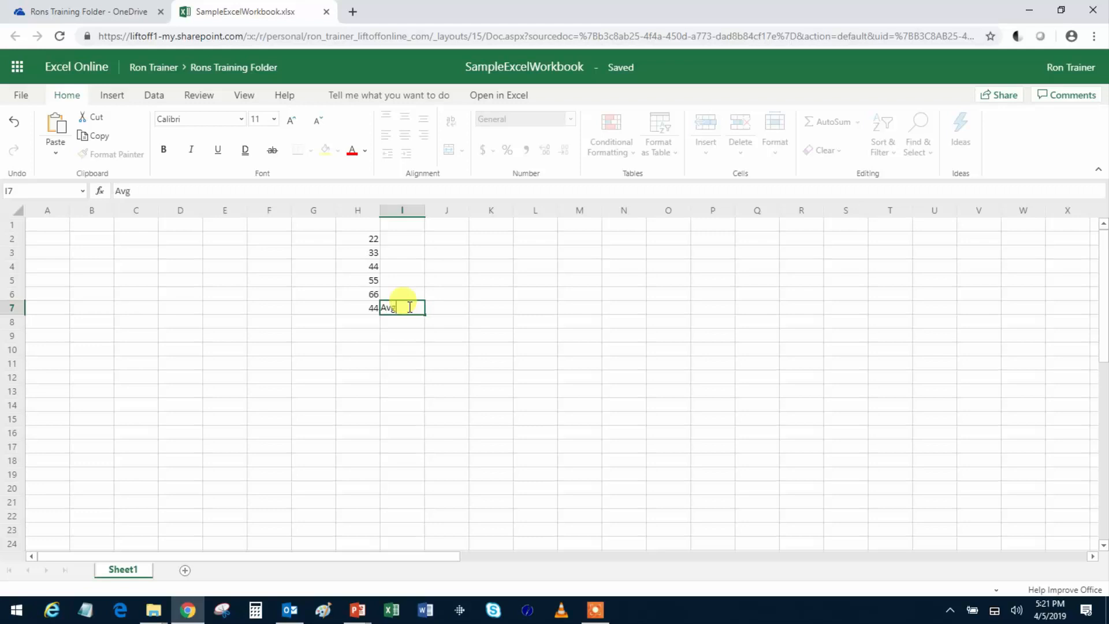
key(Return)
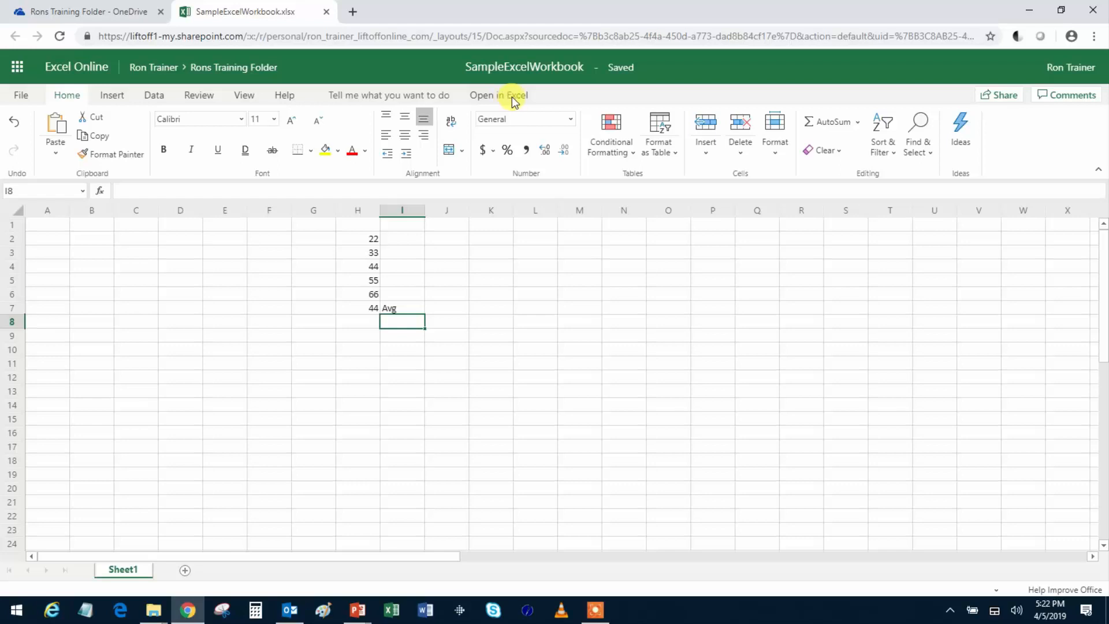
- Rename the workbook to RonsExcelWorkbook, then briefly view the File page and return
click(520, 321)
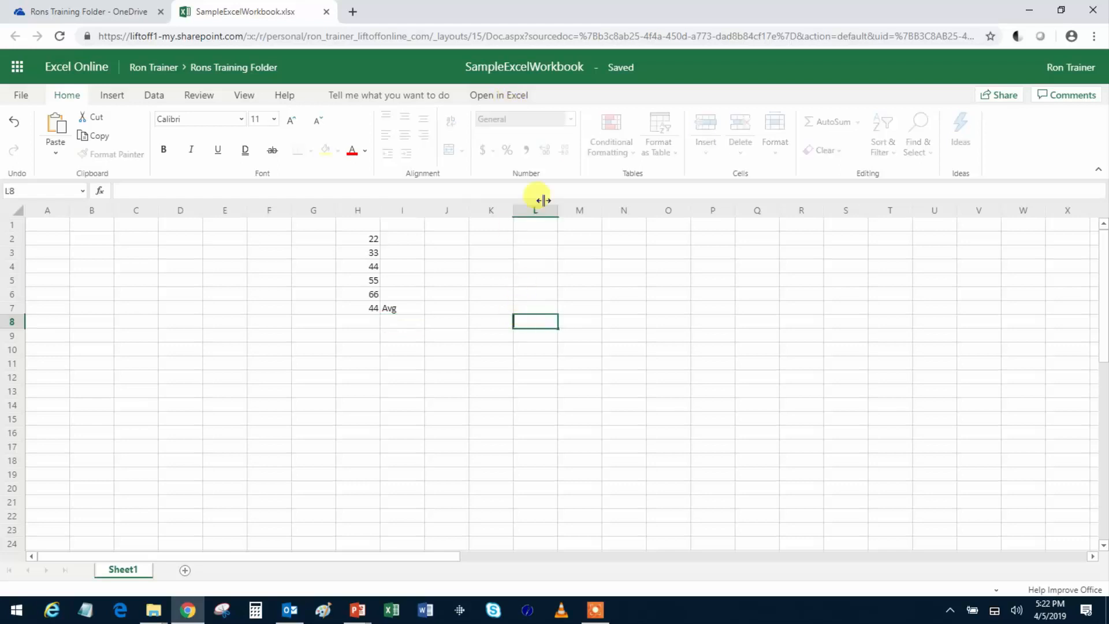
click(509, 65)
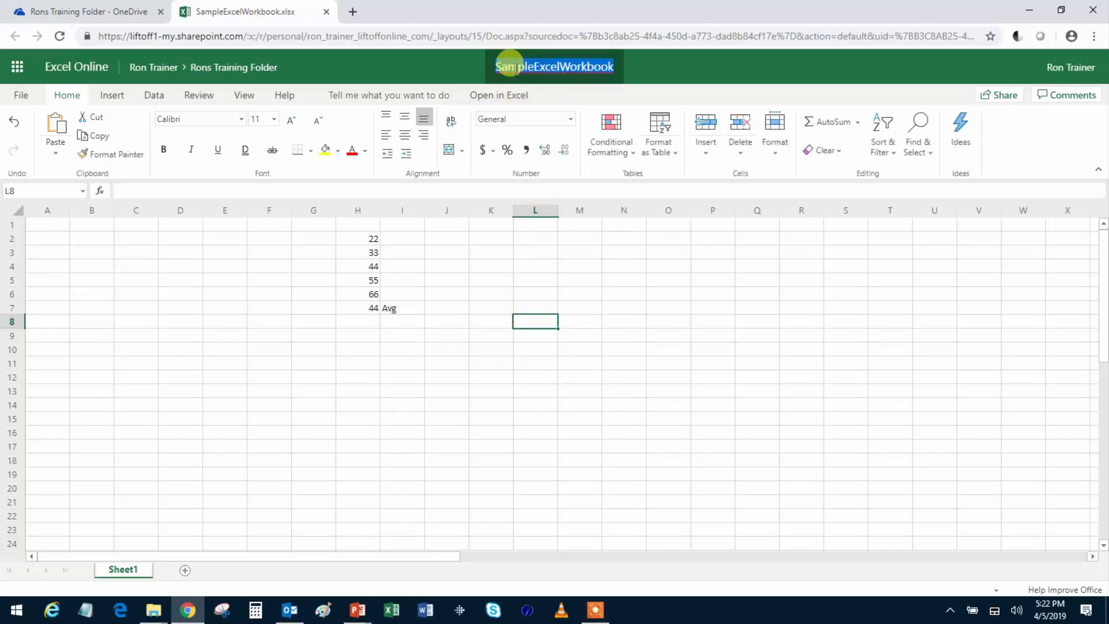
click(611, 68)
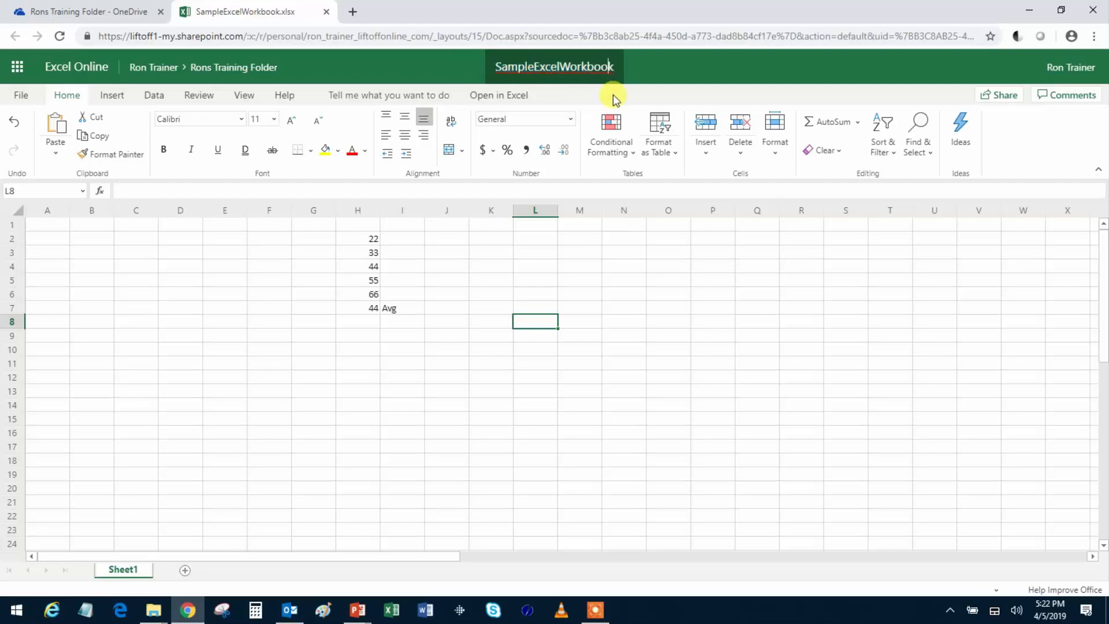
key(Left)
key(Left)
key(Left)
key(Left)
key(Left)
key(Left)
key(Left)
key(Left)
key(Left)
key(Left)
key(BackSpace)
key(BackSpace)
key(BackSpace)
key(BackSpace)
key(BackSpace)
key(BackSpace)
text(Ron)
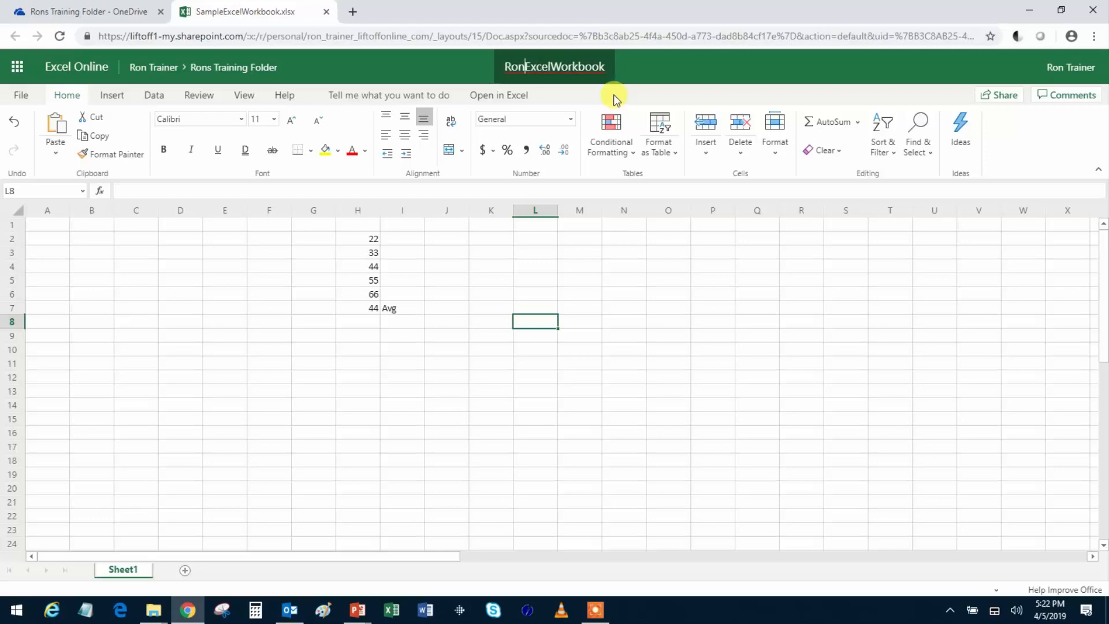
text(s)
key(Return)
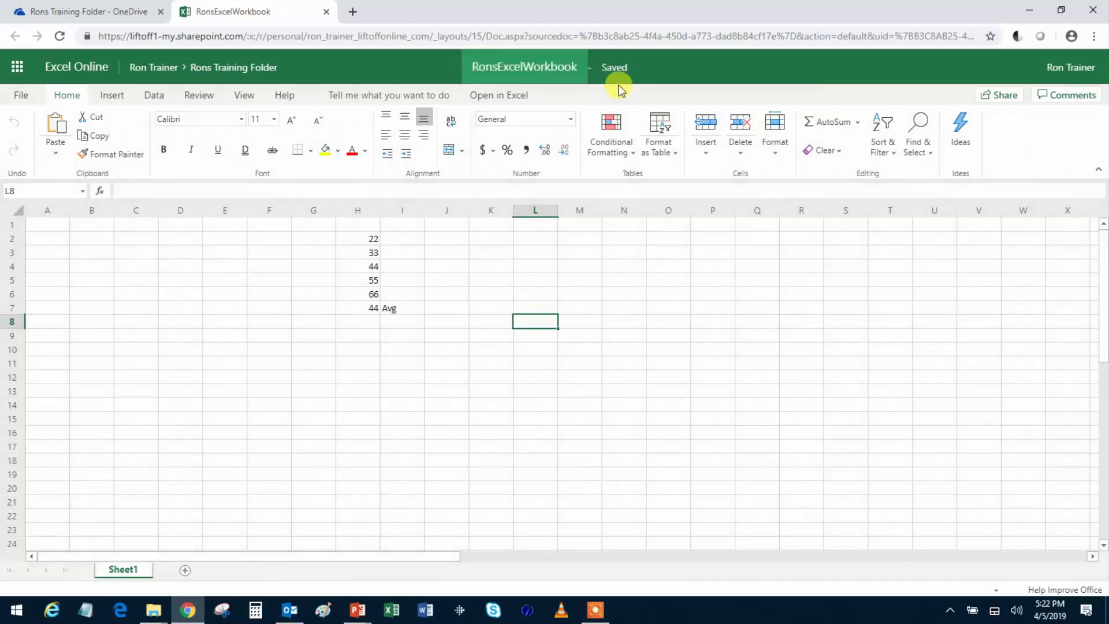
click(26, 94)
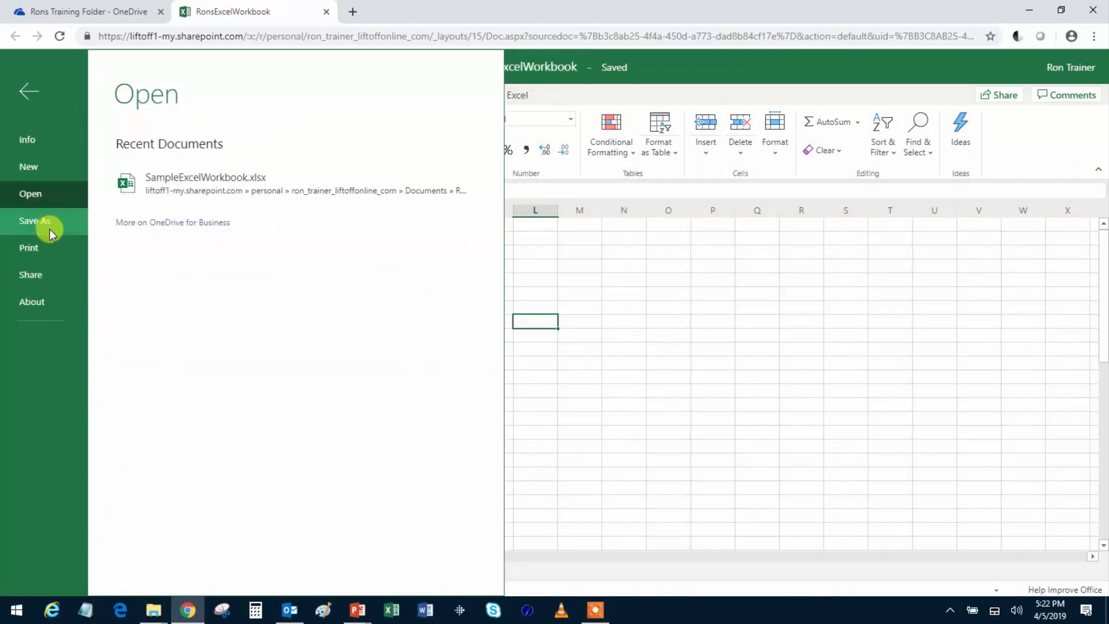
click(29, 91)
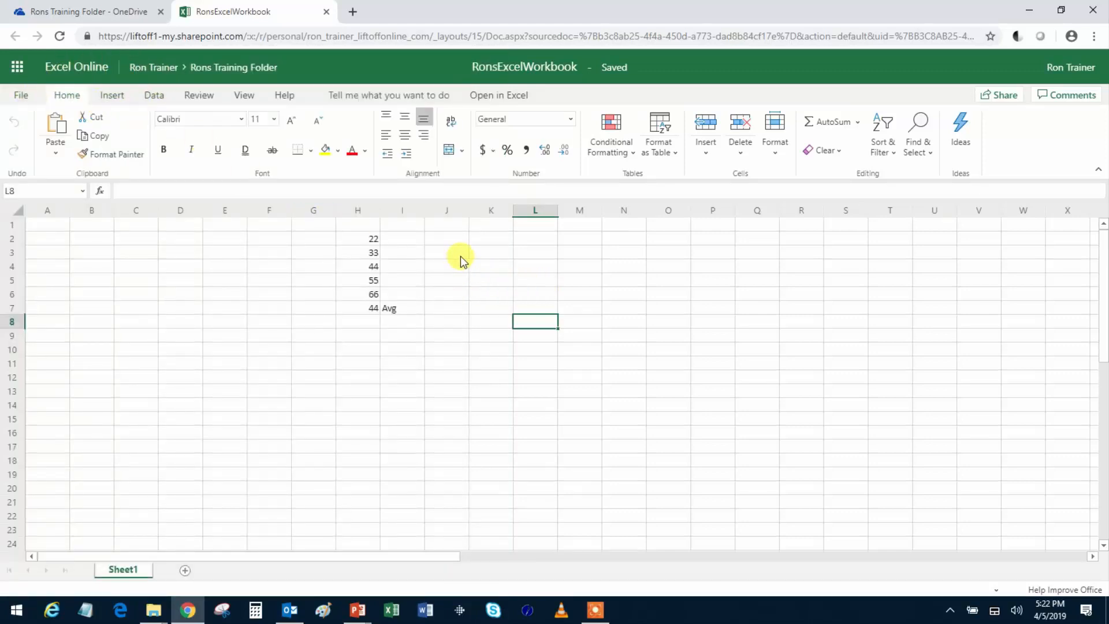
- Enter 444 in K2, 55 in K3 and 777 in K4
click(504, 242)
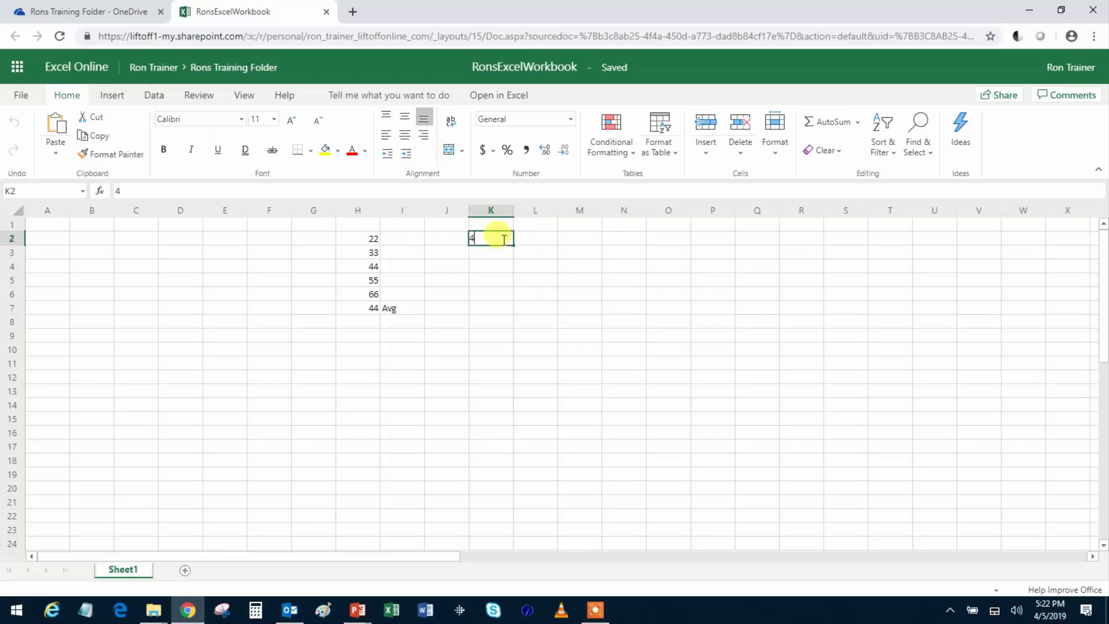
text(444)
key(Return)
text(55)
key(Return)
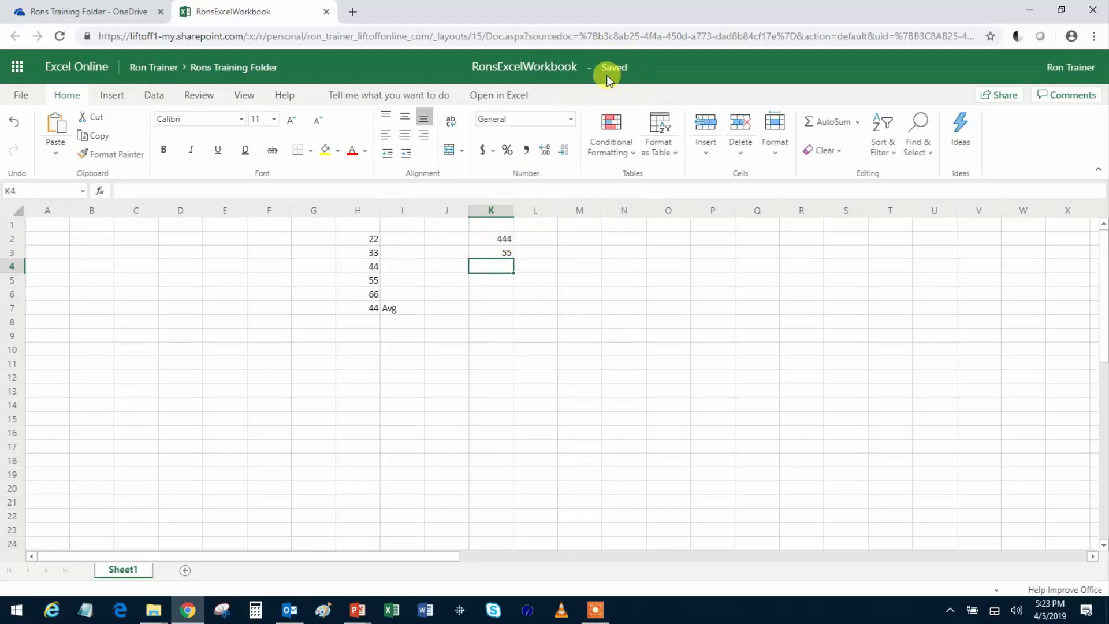
mouse_move(607, 75)
text(777)
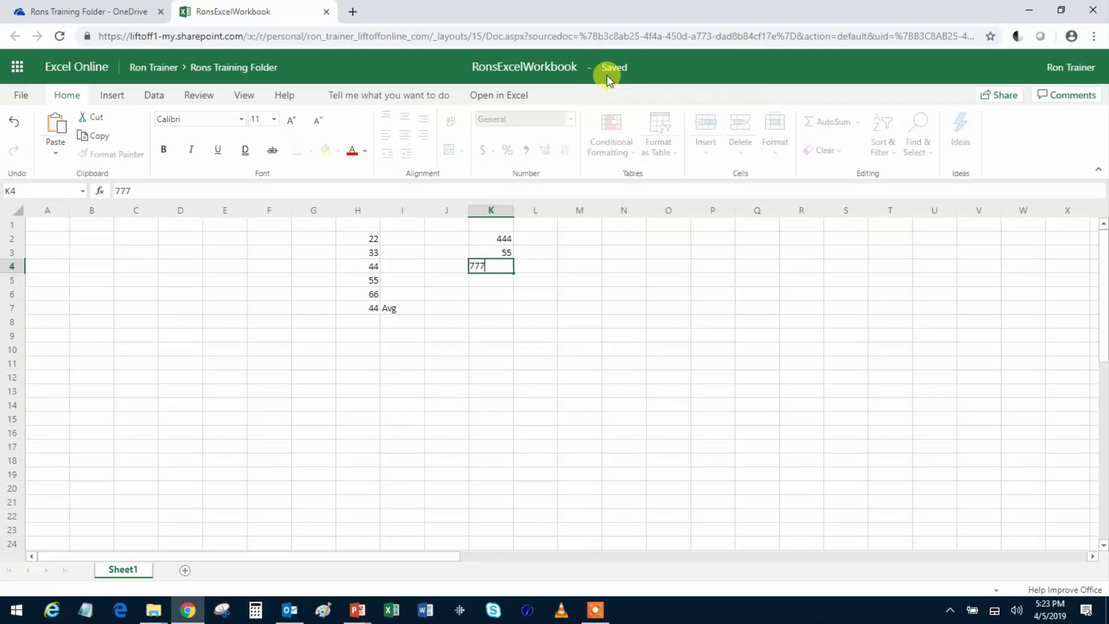
key(Return)
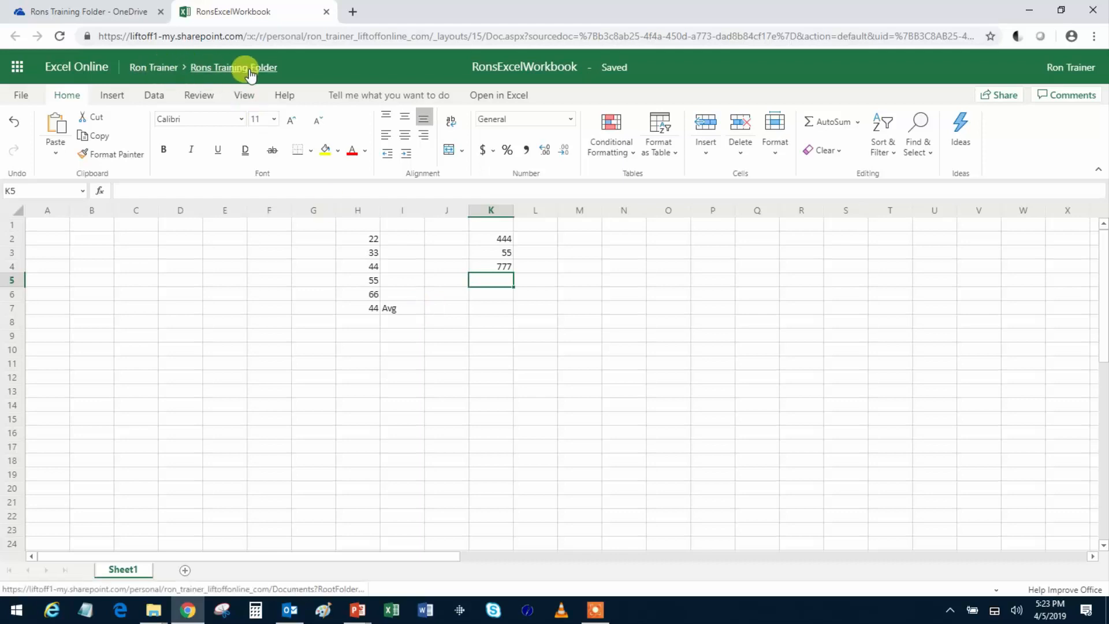
- Return to OneDrive Files, open Rons Training Folder and create a new Word document there
click(164, 69)
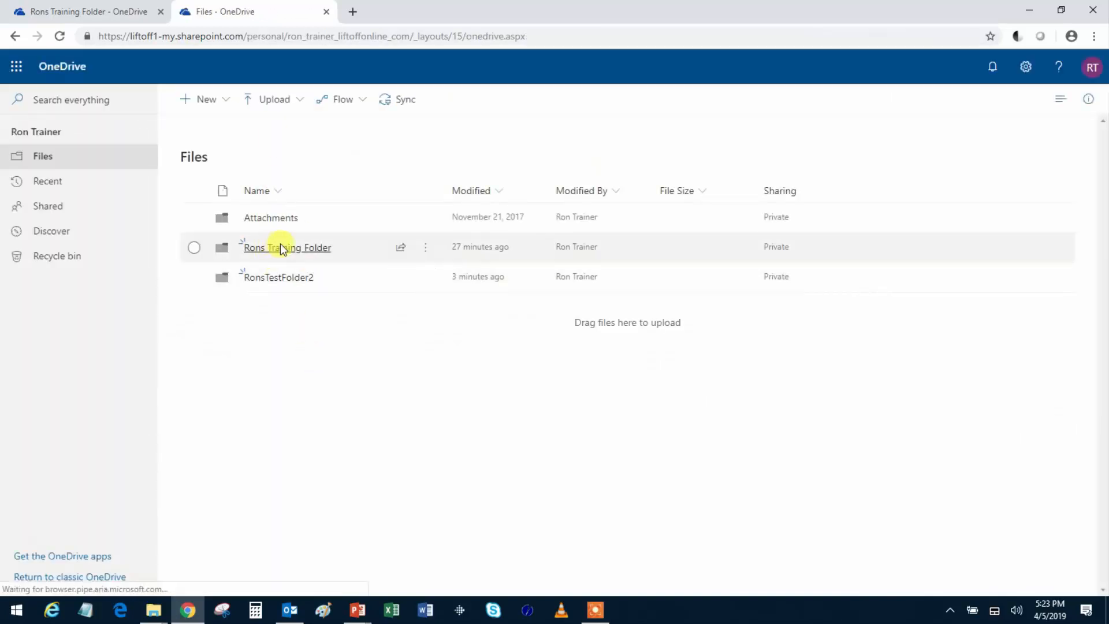
click(282, 250)
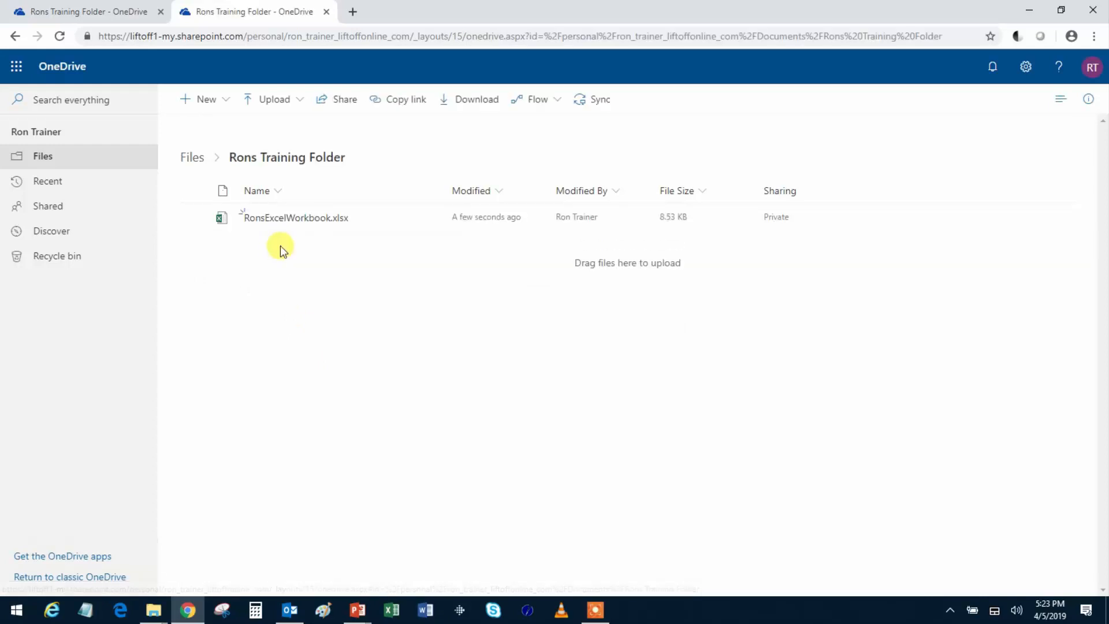
click(228, 104)
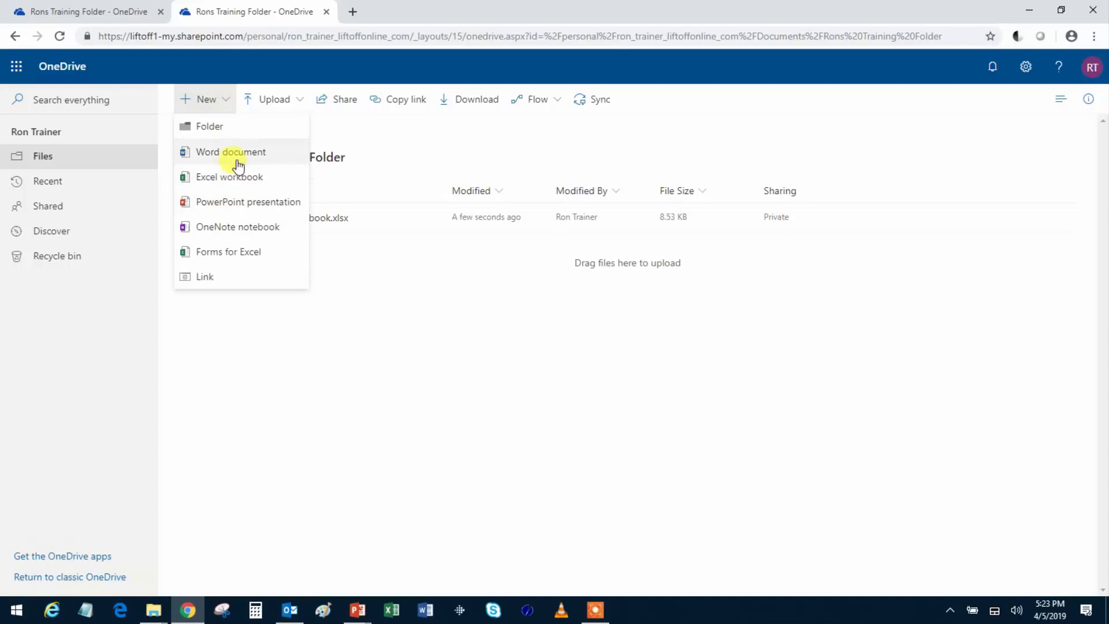
click(238, 153)
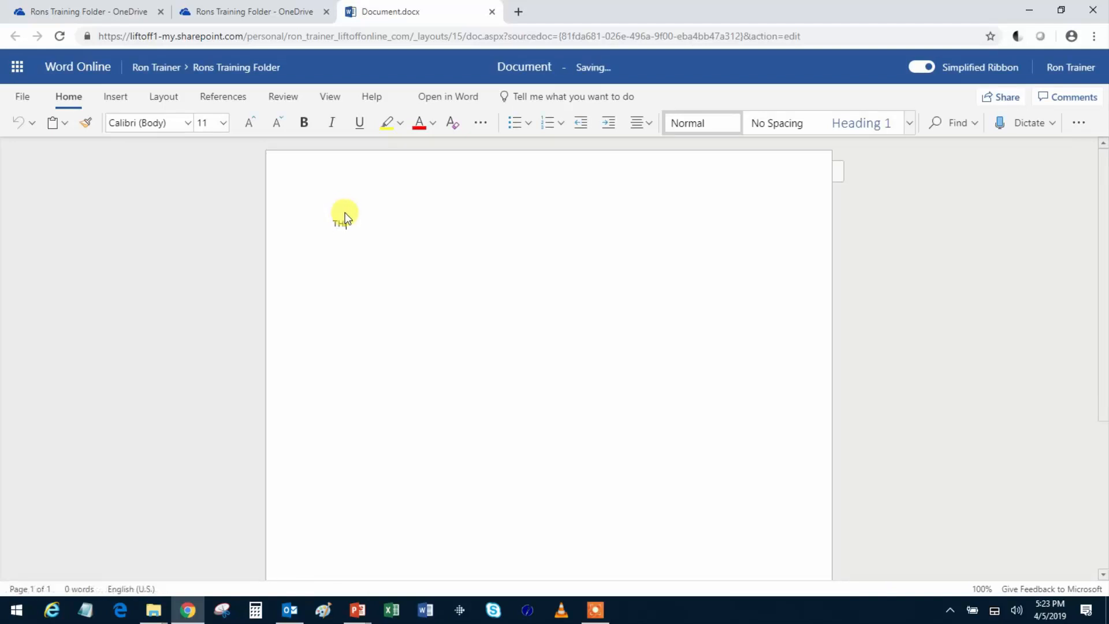
- Type 'THIS IS WORKING JUST LIKE THE REAL WORD. Caps lock off.' and start a new line
text(THIS IS WORKING JUST LIKE THE REAL )
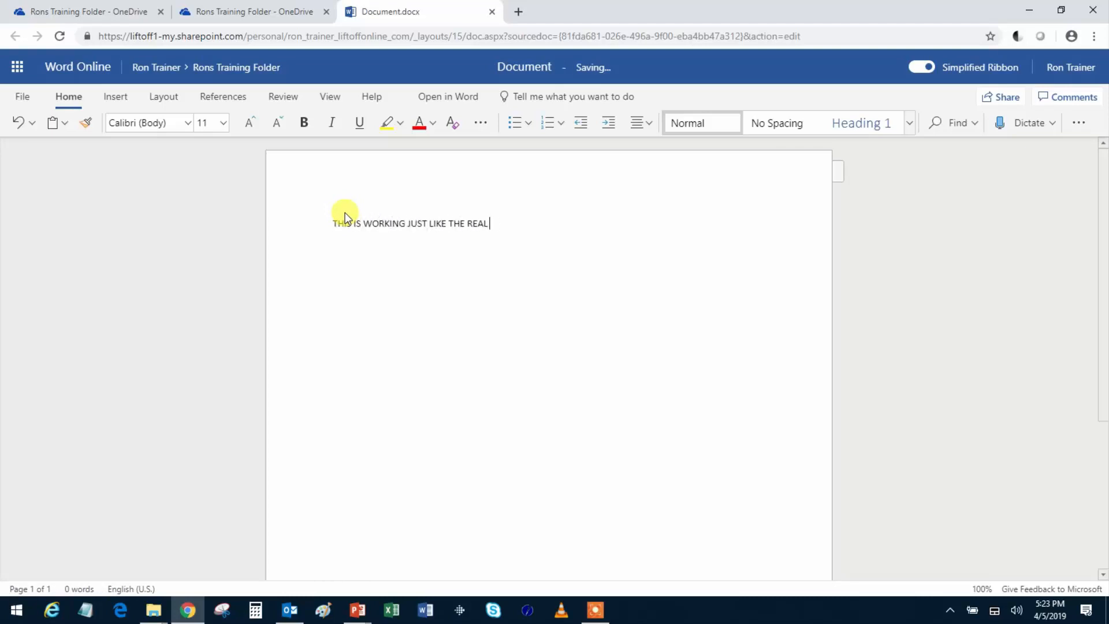
text(WORD. Caps lock off.)
key(Return)
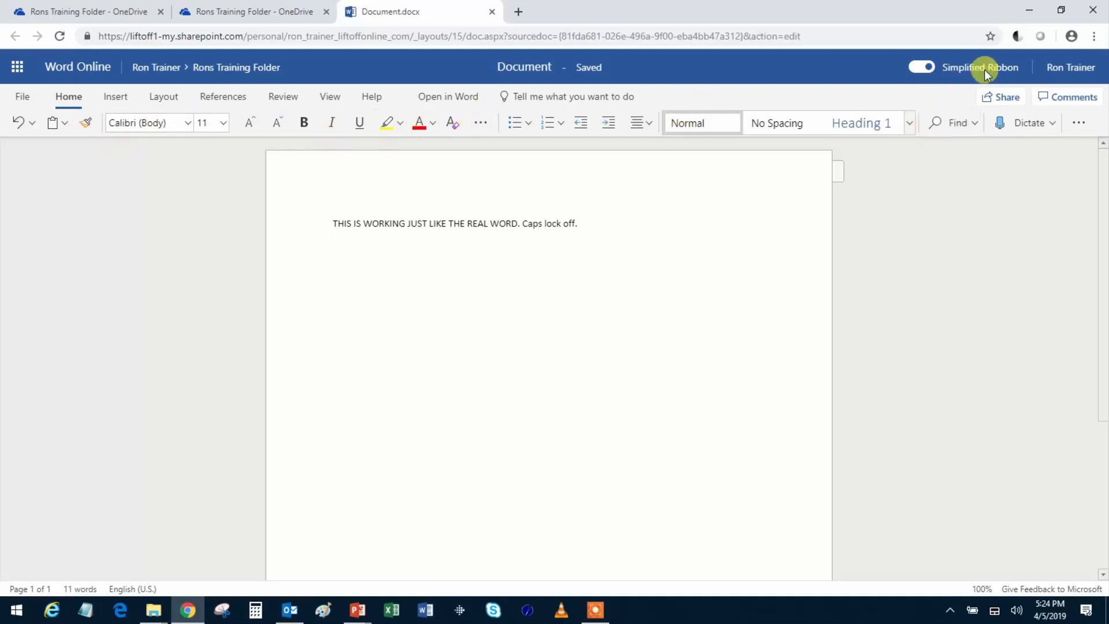
- Turn off Word Online's simplified ribbon, look over the Insert commands, then return to OneDrive Files
click(920, 69)
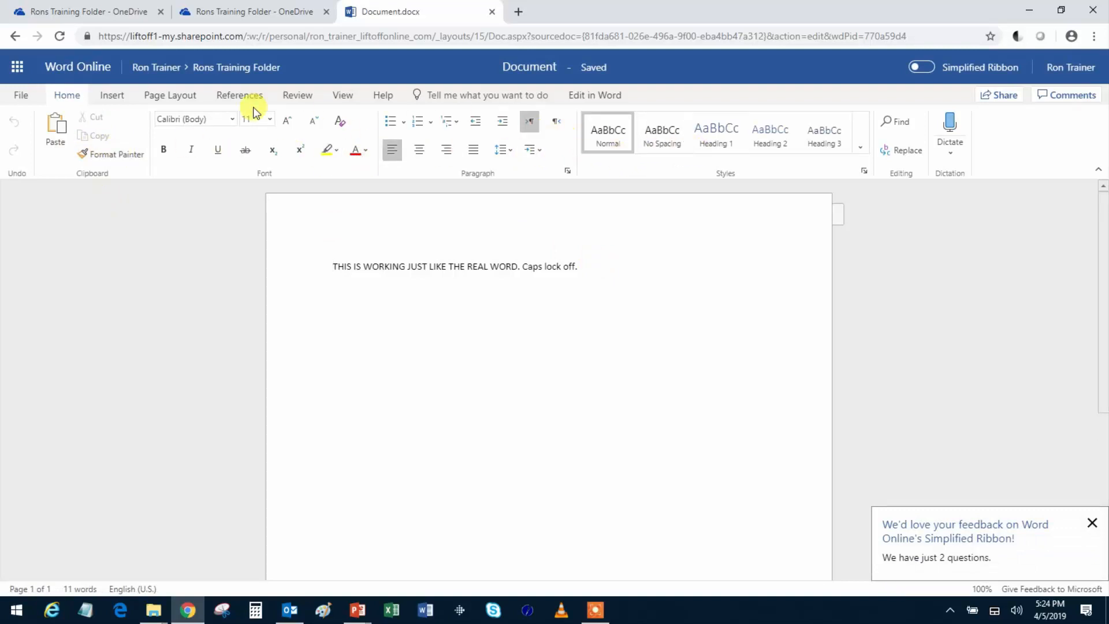
click(112, 95)
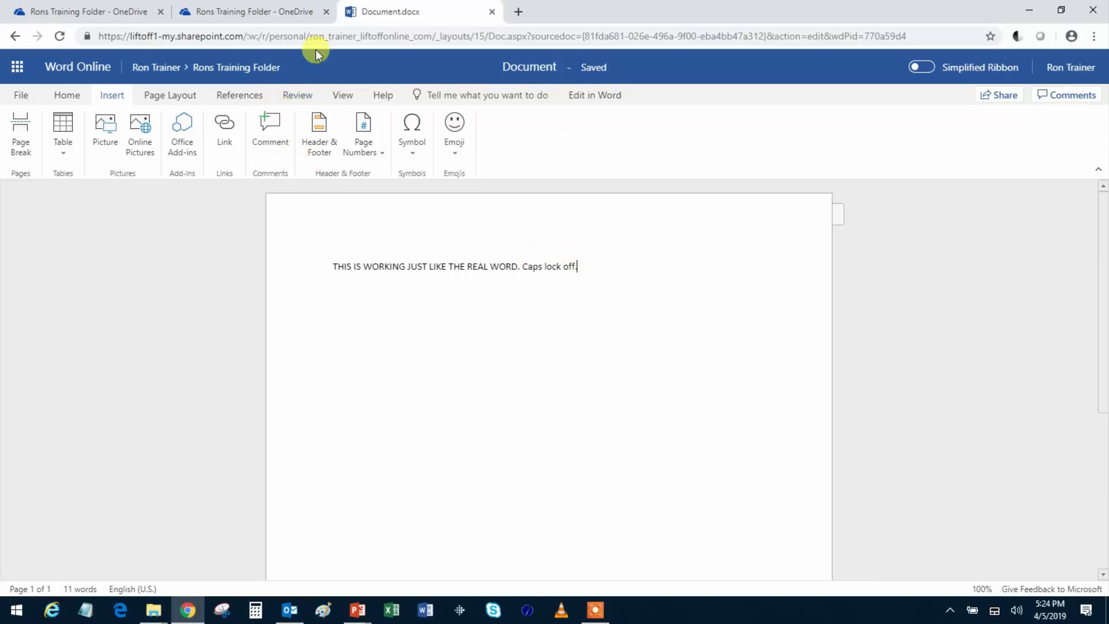
click(165, 69)
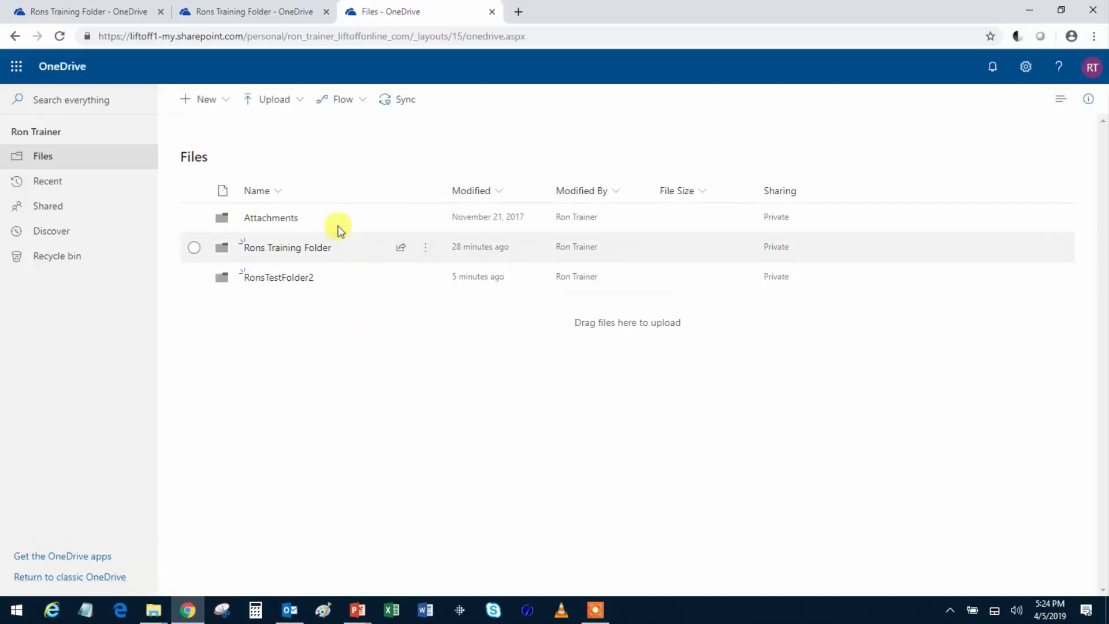
- Try the Compact list, List and Tiles layouts for the top-level folders, ending on Compact list
click(1062, 108)
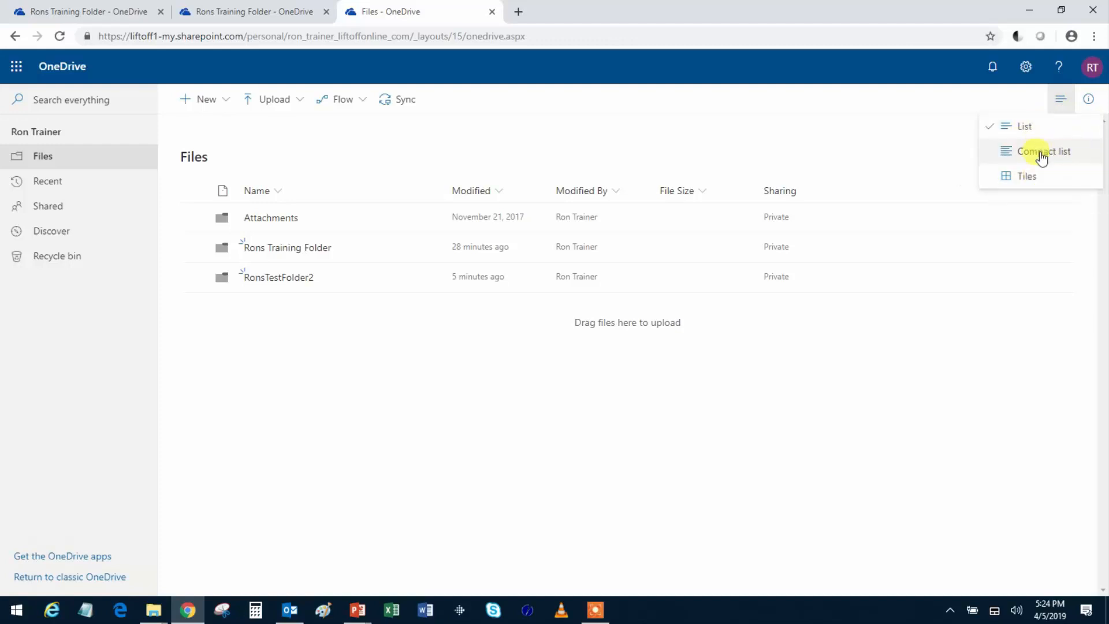
click(1040, 153)
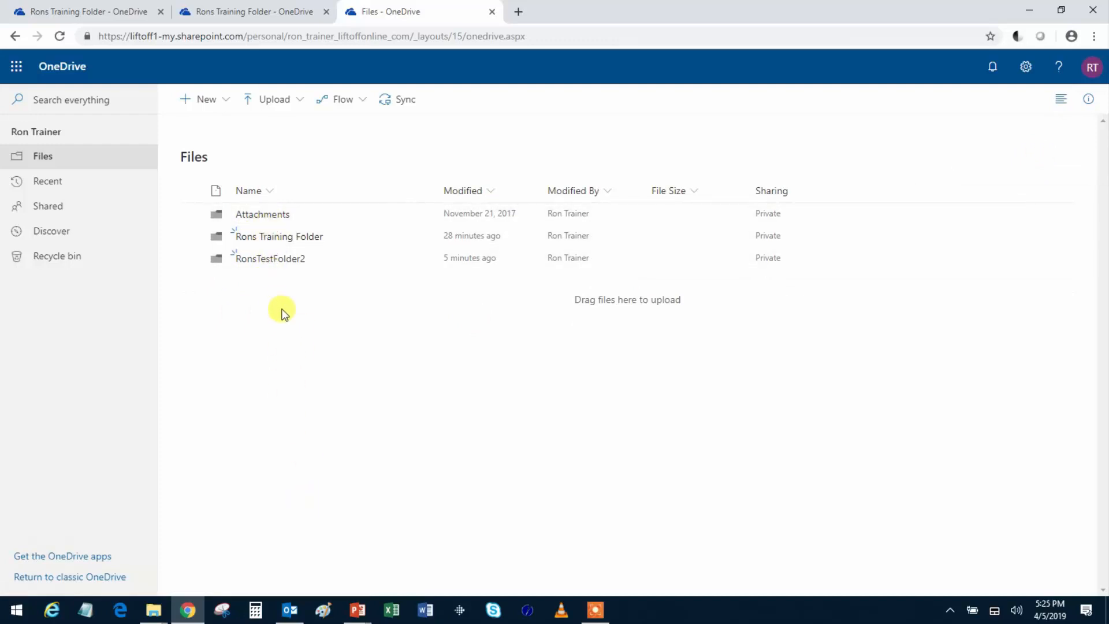
click(1059, 101)
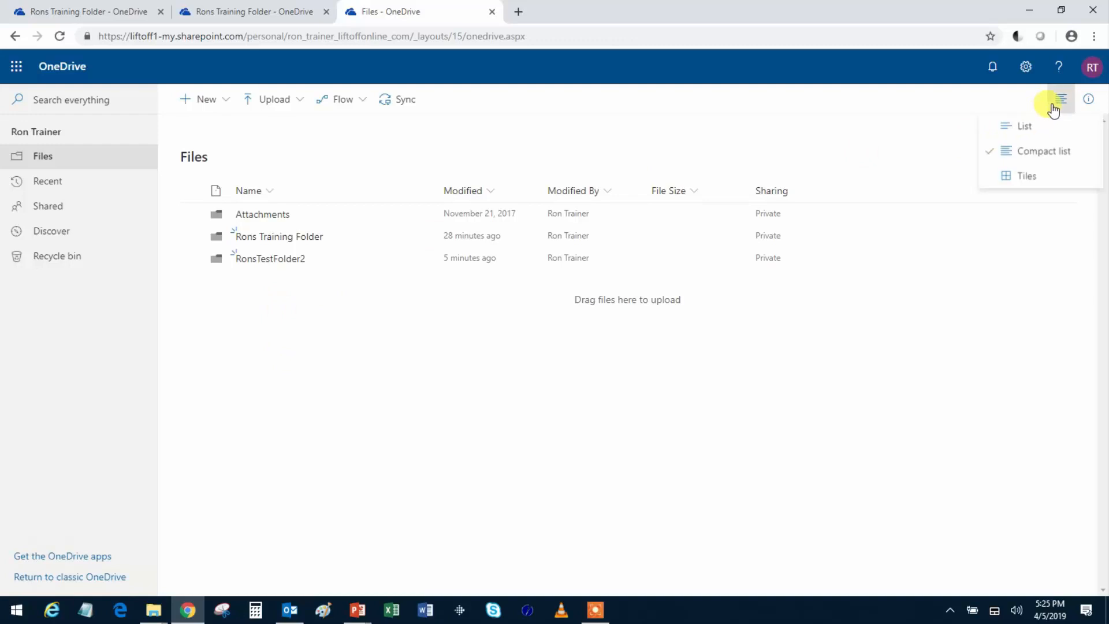
click(1039, 131)
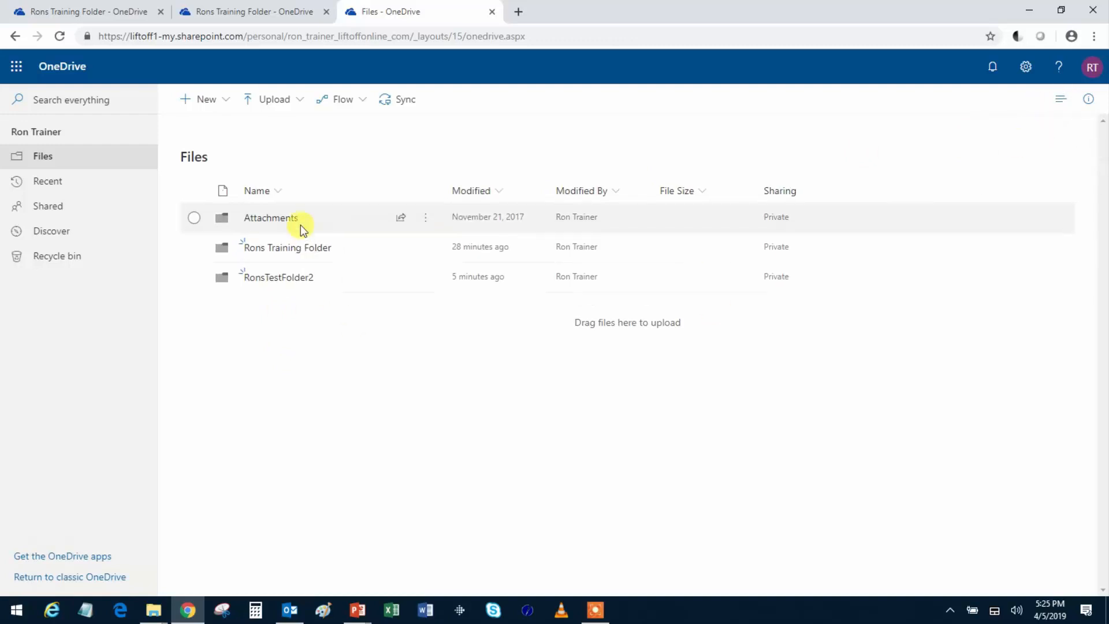
click(1061, 104)
click(1026, 175)
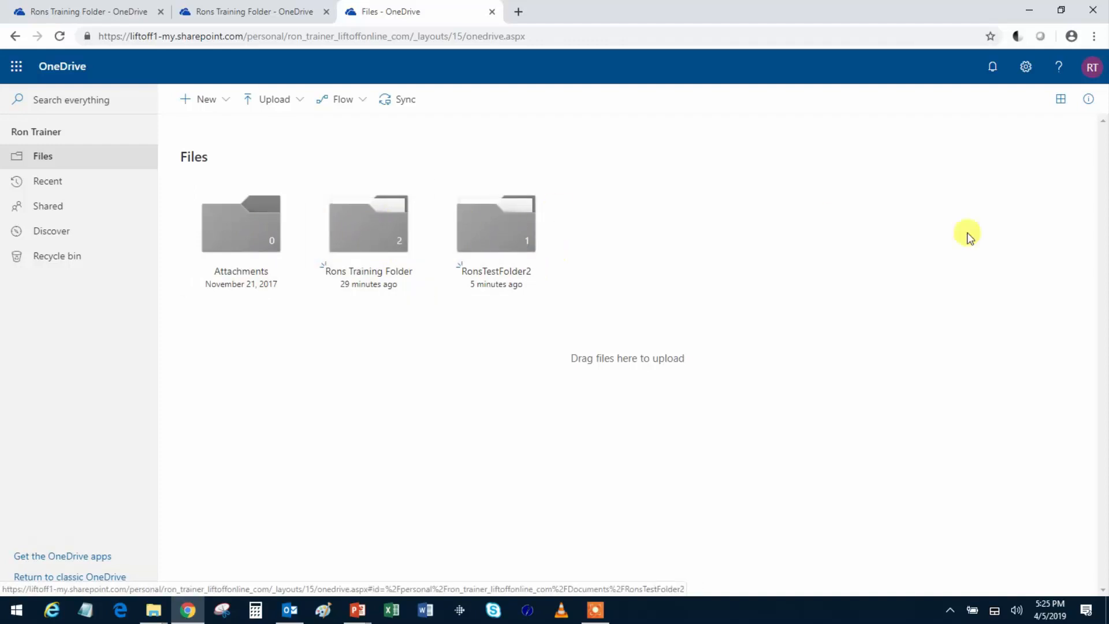
click(1060, 105)
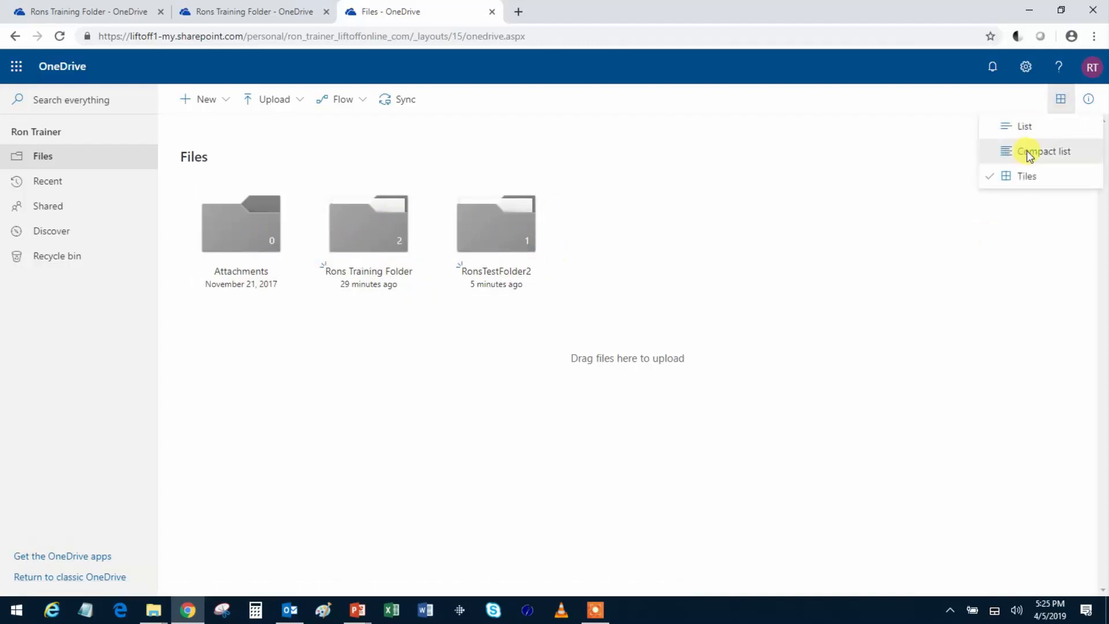
click(1027, 148)
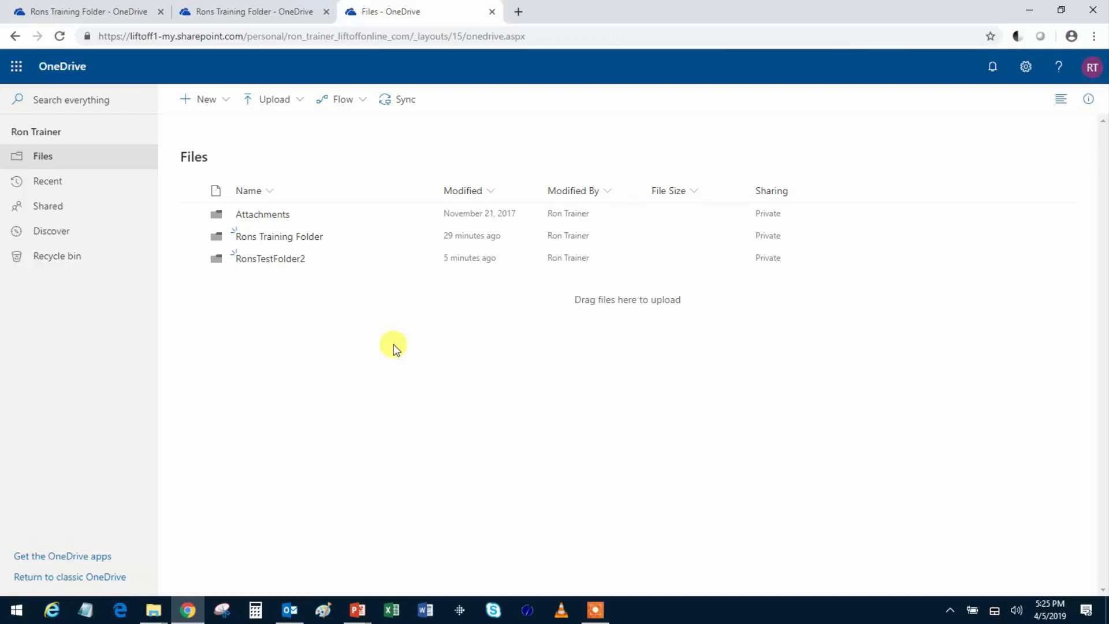
- Open Rons Training Folder and bring up the Share dialog for RonsExcelWorkbook.xlsx
click(270, 238)
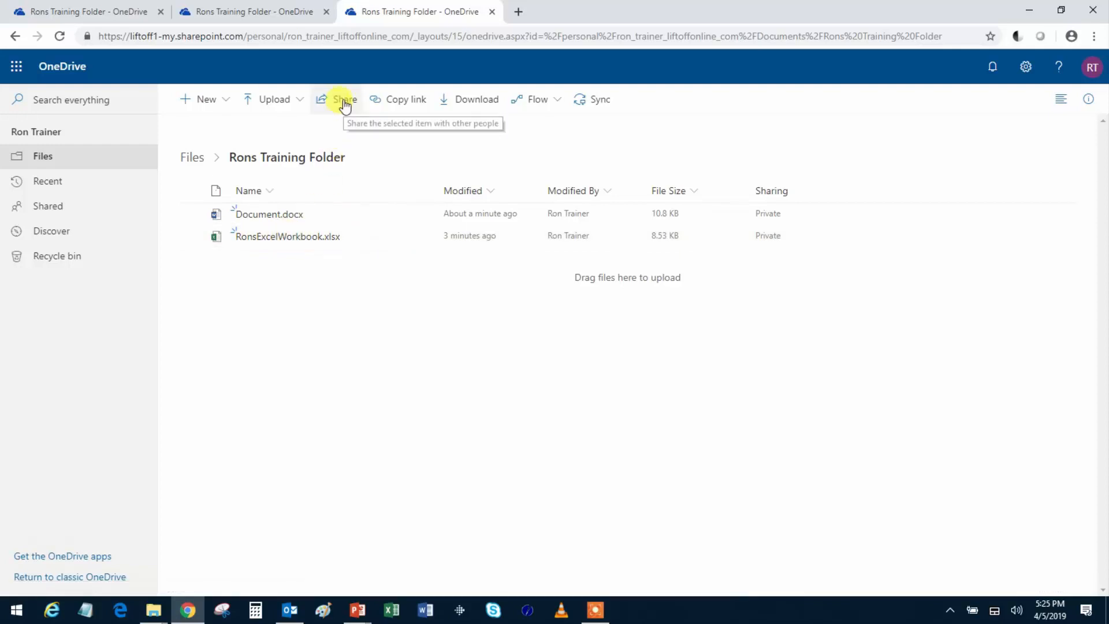
click(420, 242)
click(418, 237)
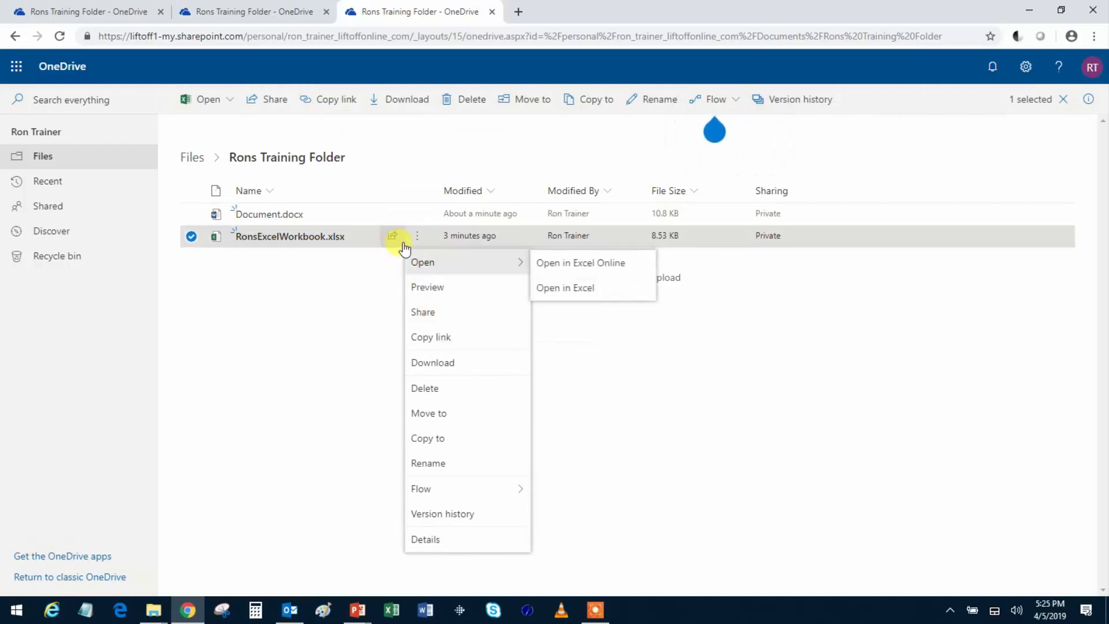
click(423, 315)
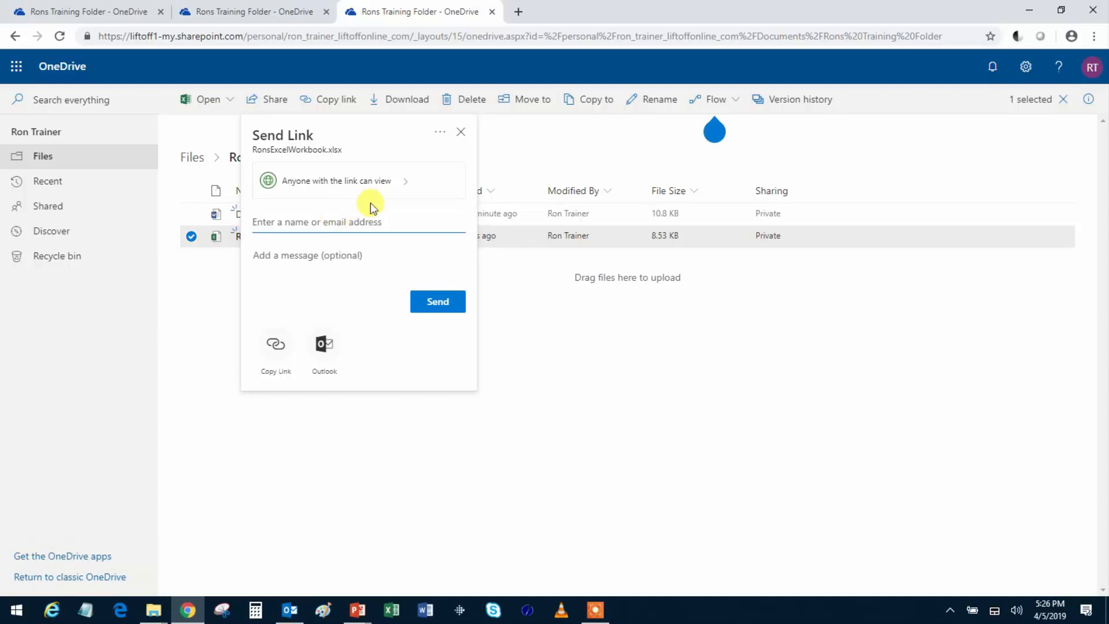
- Restrict the workbook's sharing link to specific people, with editing allowed
click(405, 184)
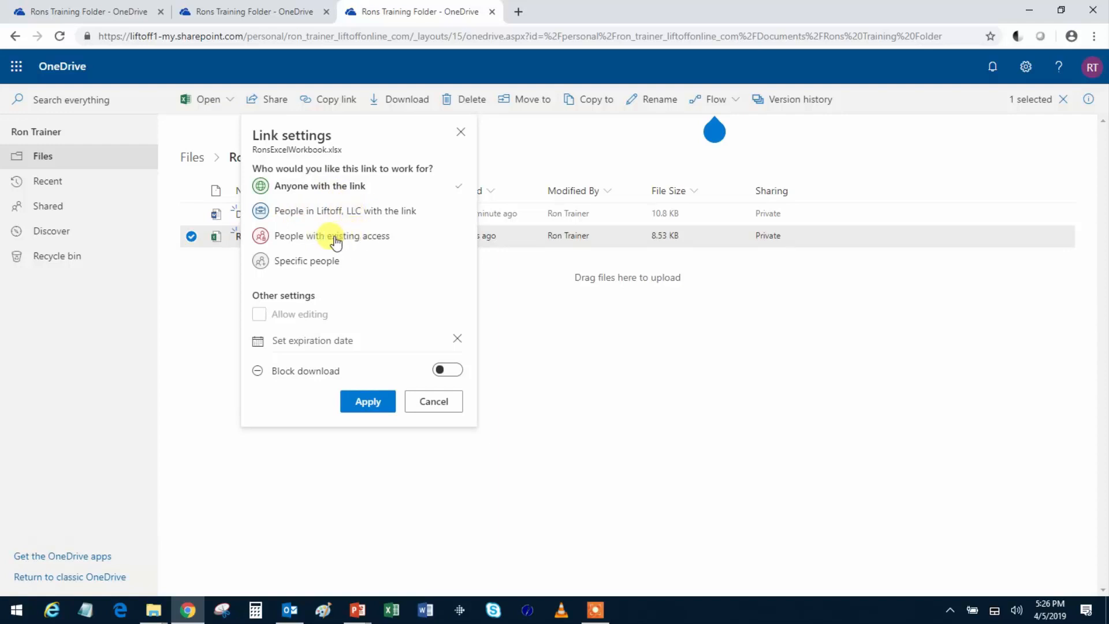
click(299, 264)
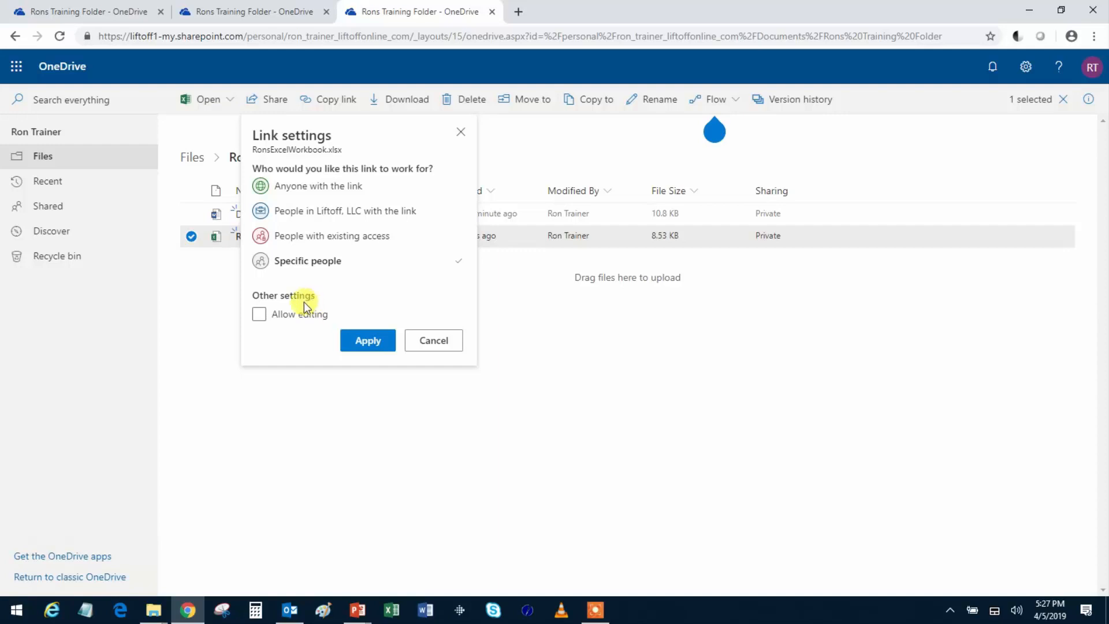
click(259, 315)
click(371, 341)
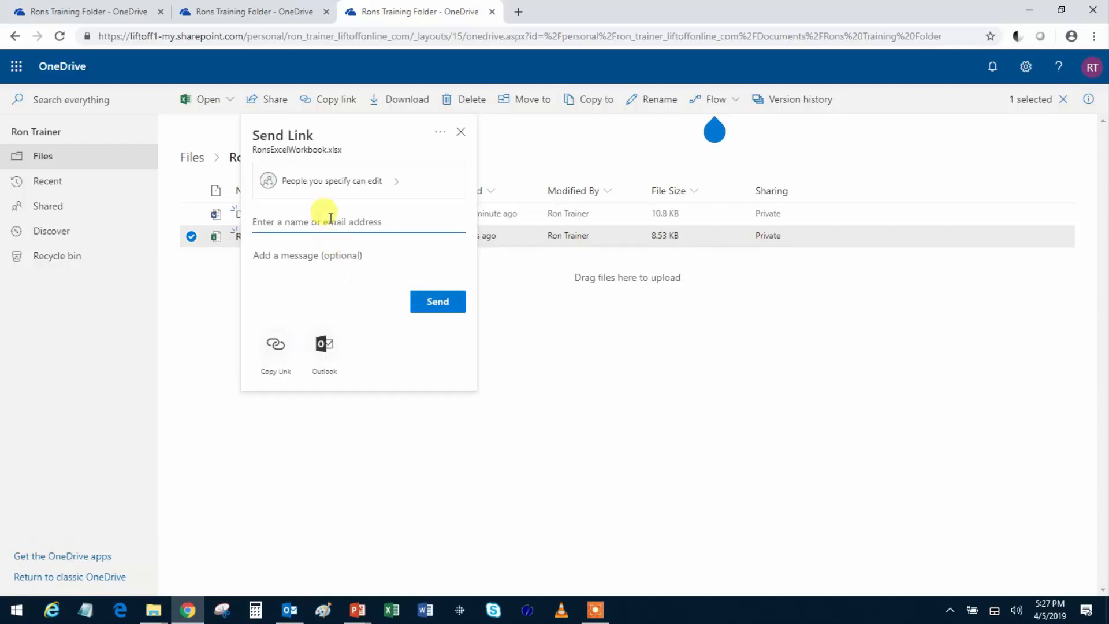
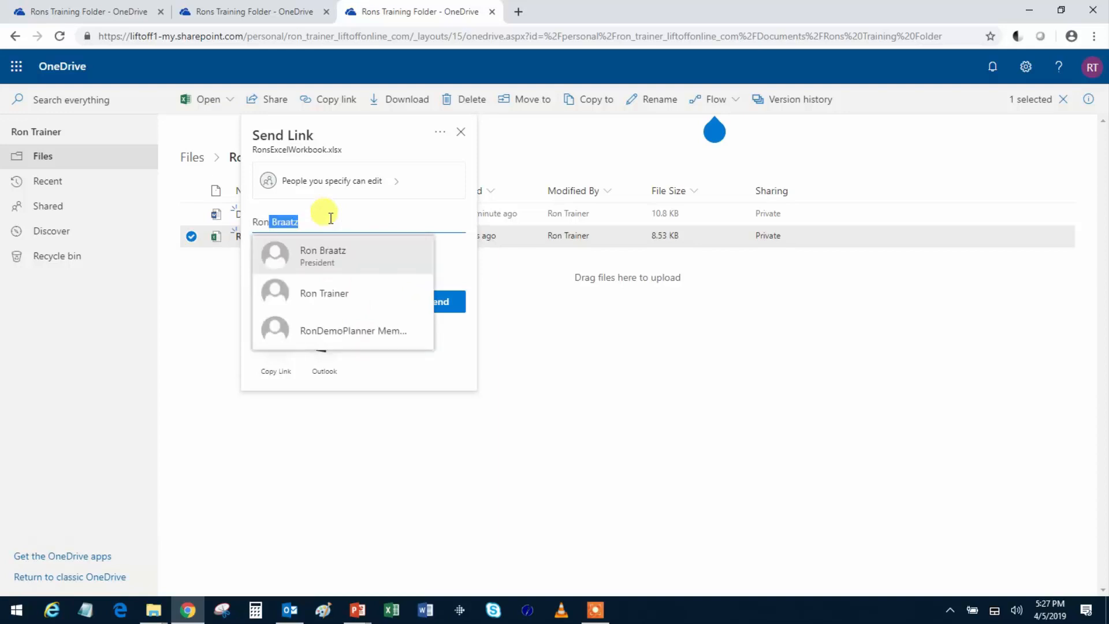
- Add the colleague as recipient with a short note asking for help, and send the link
click(343, 255)
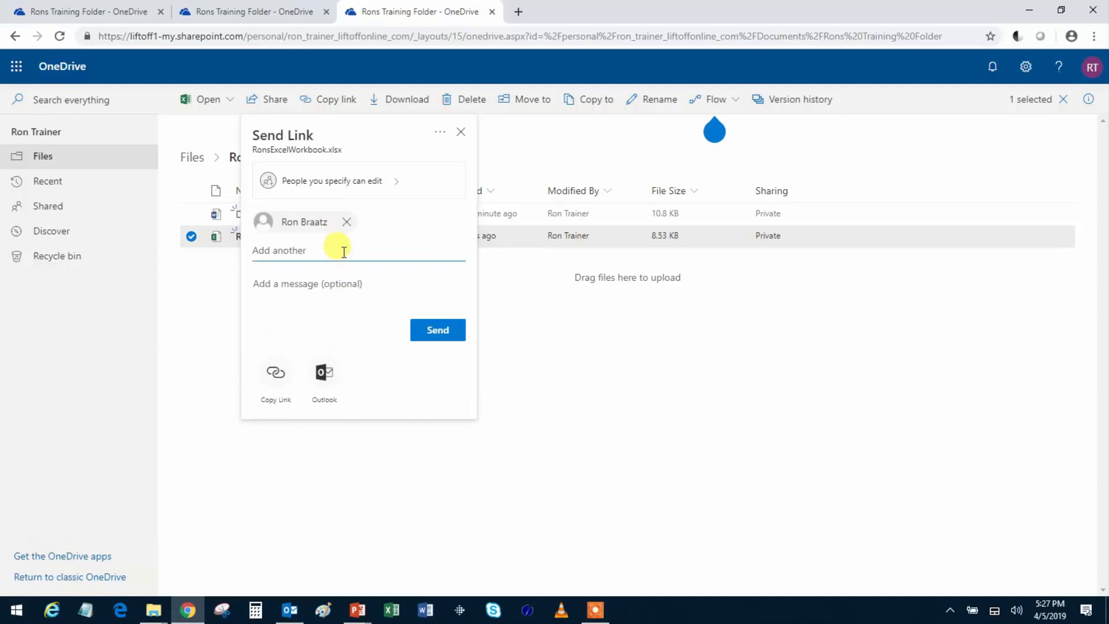
click(311, 284)
text(He)
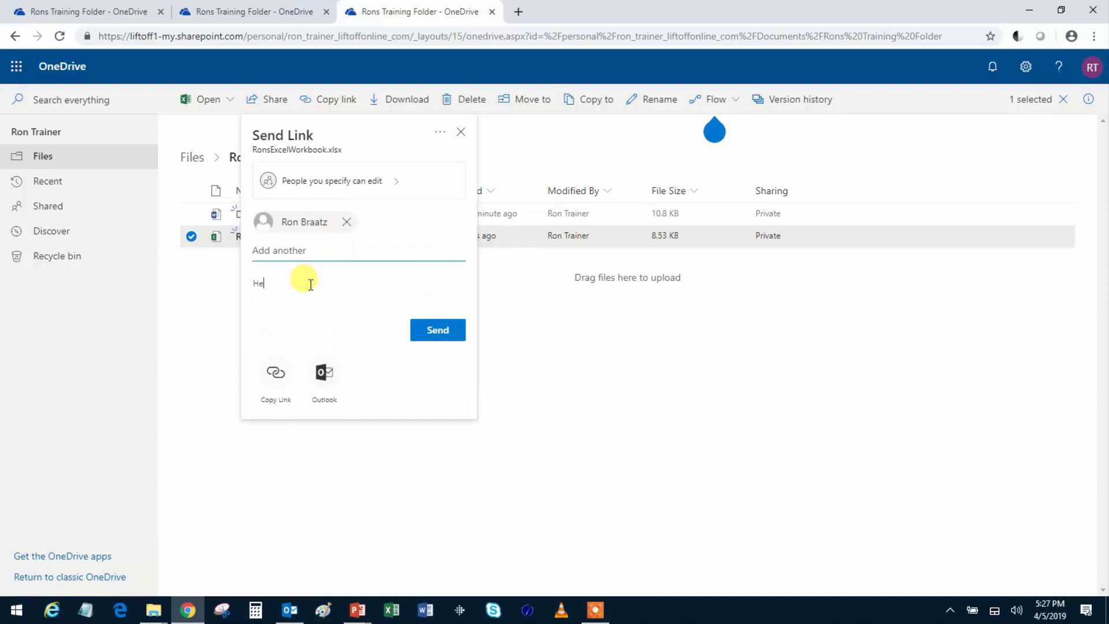
text(y Ron! Can you help me with this doc?)
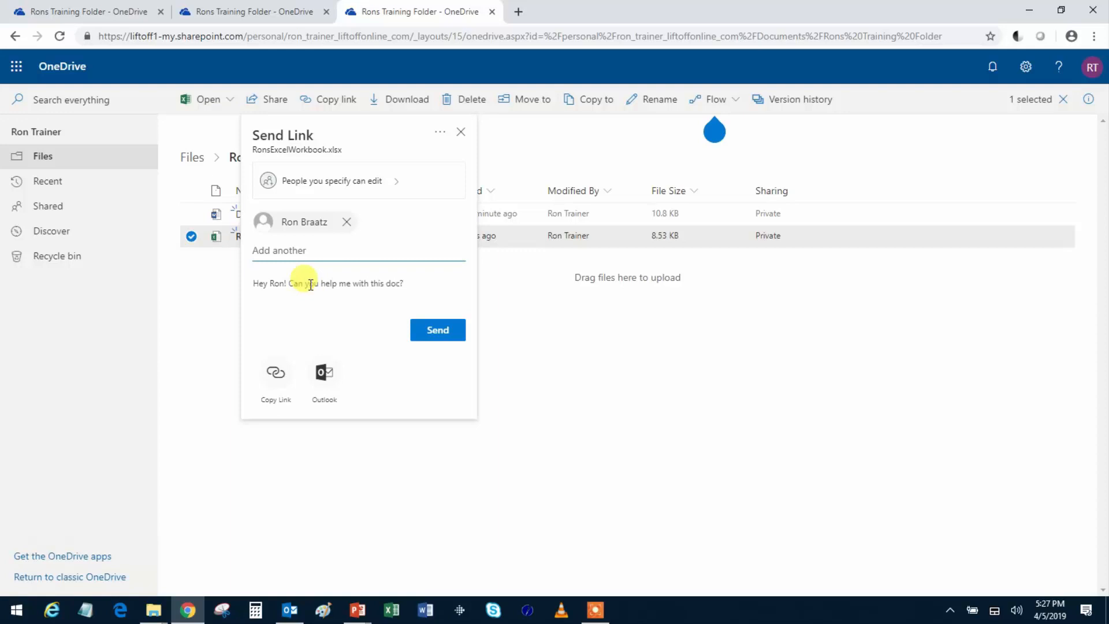
click(439, 330)
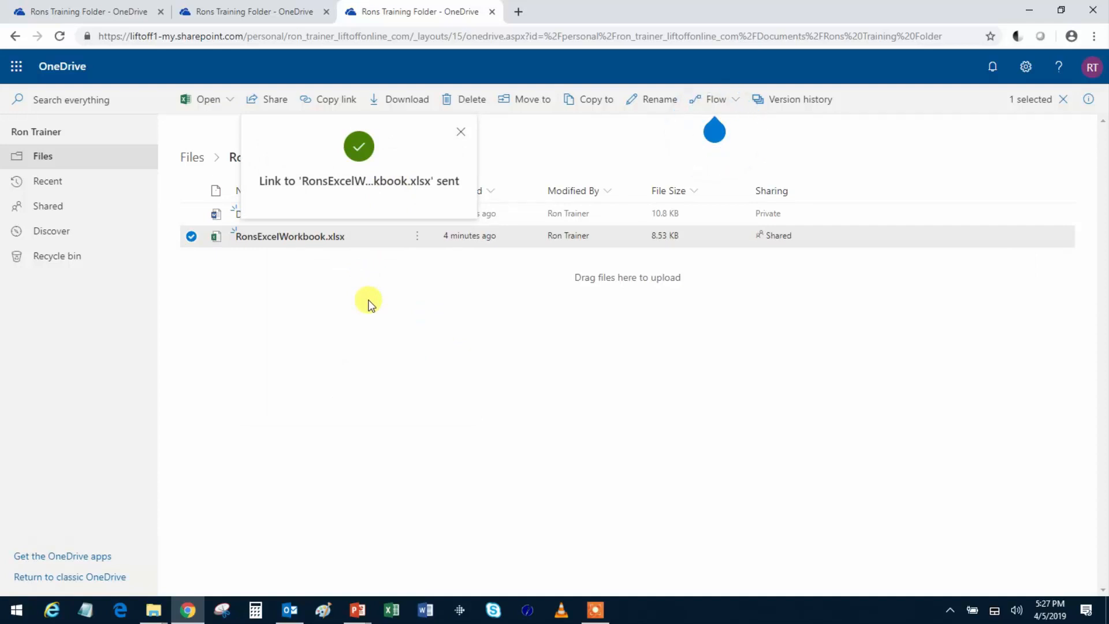
- In Outlook, open the 'shared Book1 with you' email in its own window
click(292, 609)
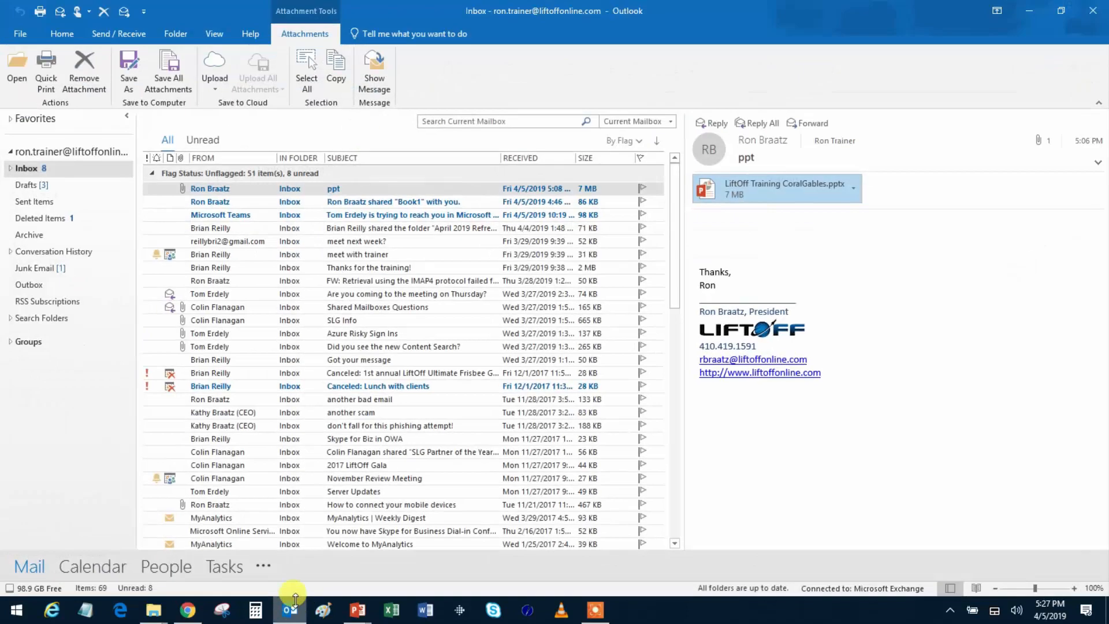
click(366, 203)
double_click(366, 204)
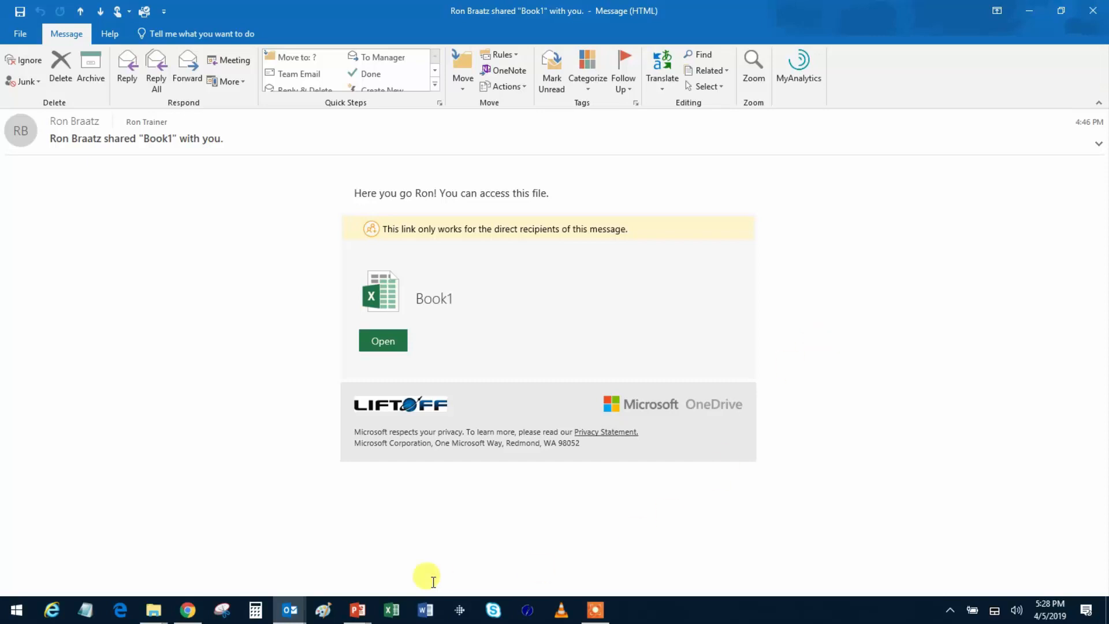
- Back in Chrome, open RonsExcelWorkbook.xlsx in Excel Online to see the colleague co-editing
click(190, 608)
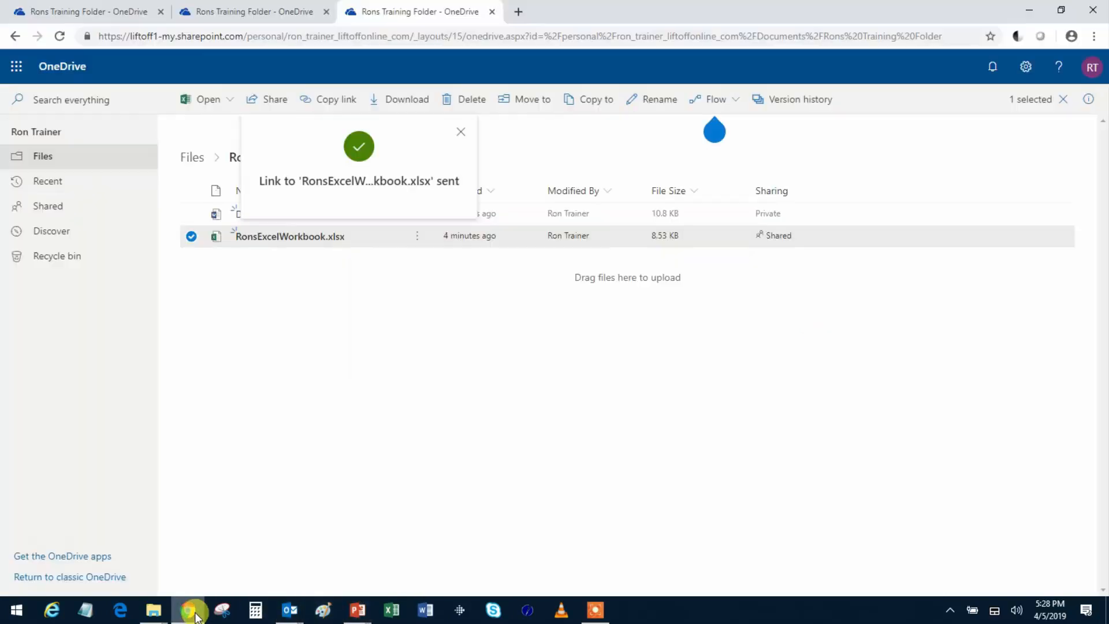
click(301, 242)
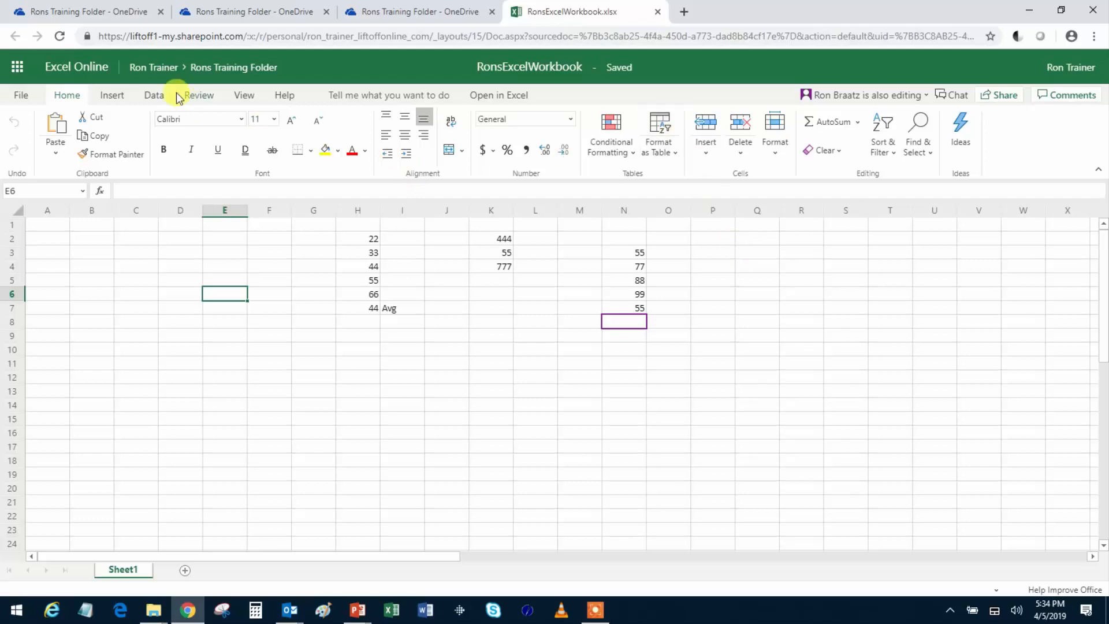
- Go back to OneDrive Files, open Rons Training Folder and select RonsExcelWorkbook.xlsx
click(165, 69)
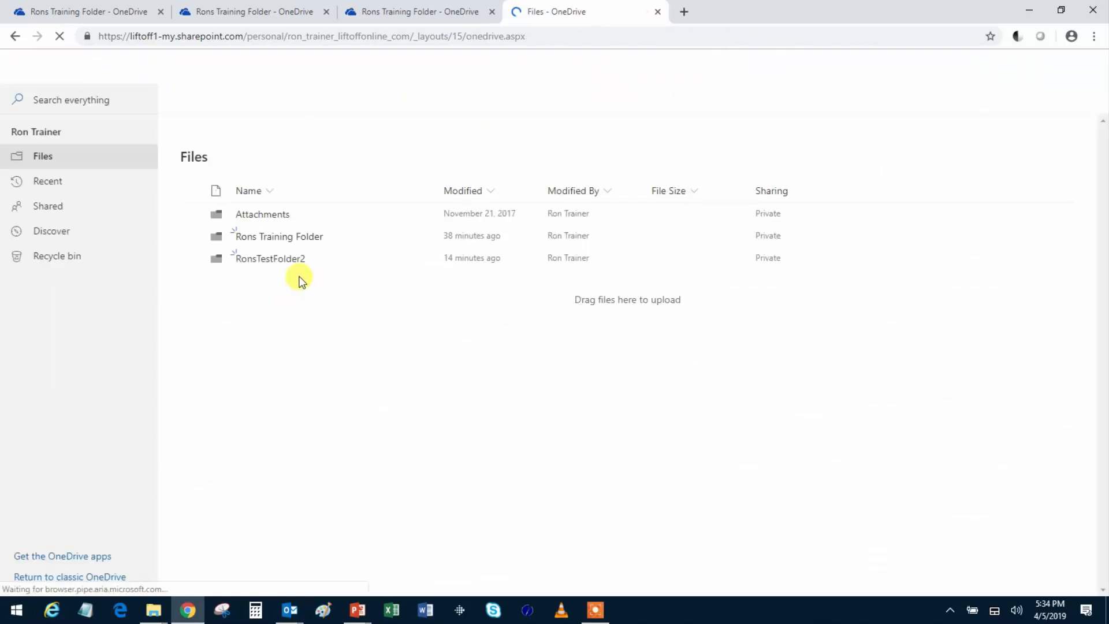
click(281, 238)
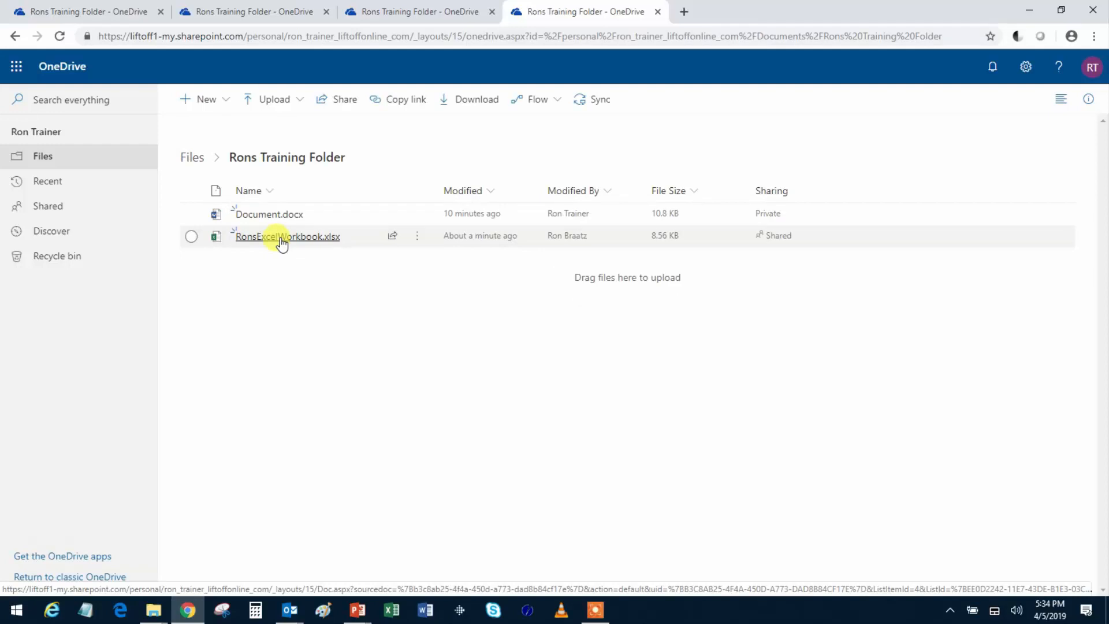
click(193, 238)
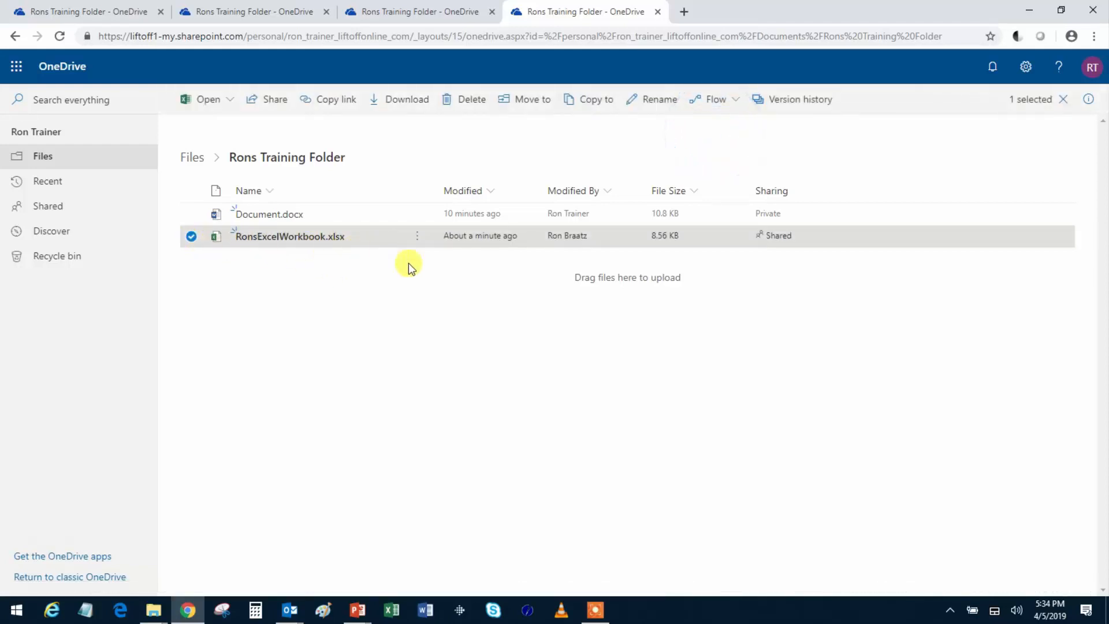
- Review RonsExcelWorkbook.xlsx's version history, check version 5.0's options, then close the pane
click(787, 103)
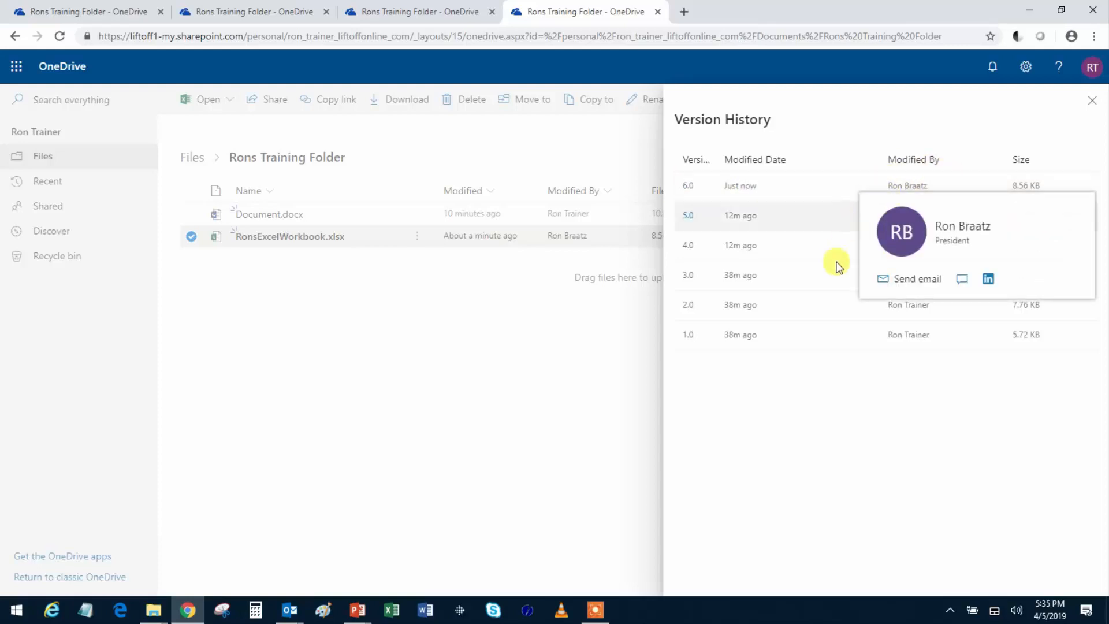
click(864, 221)
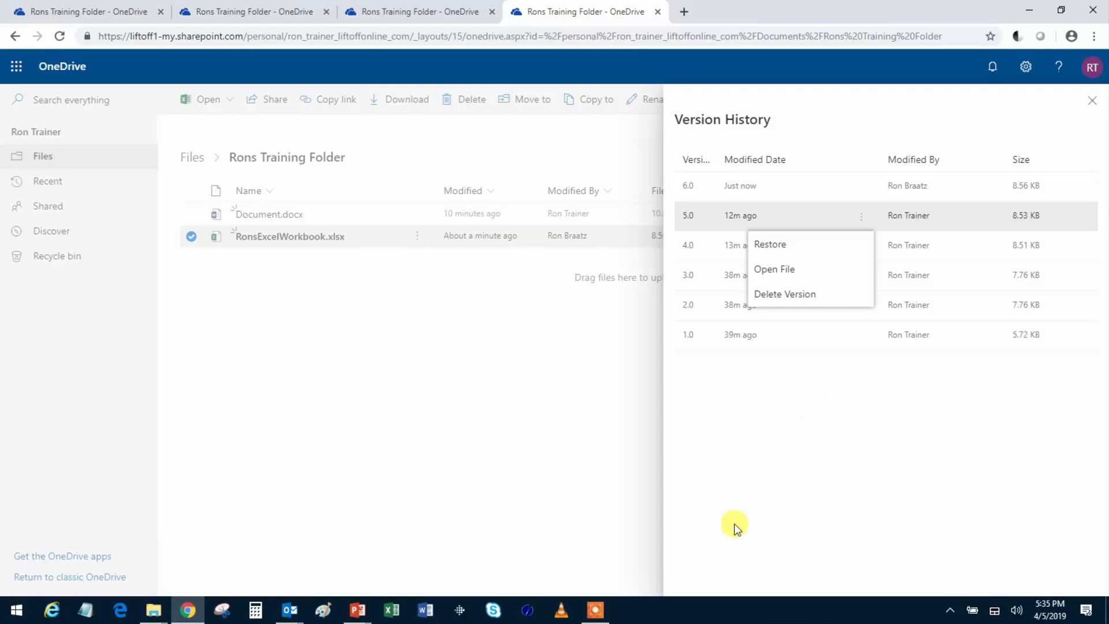
click(285, 321)
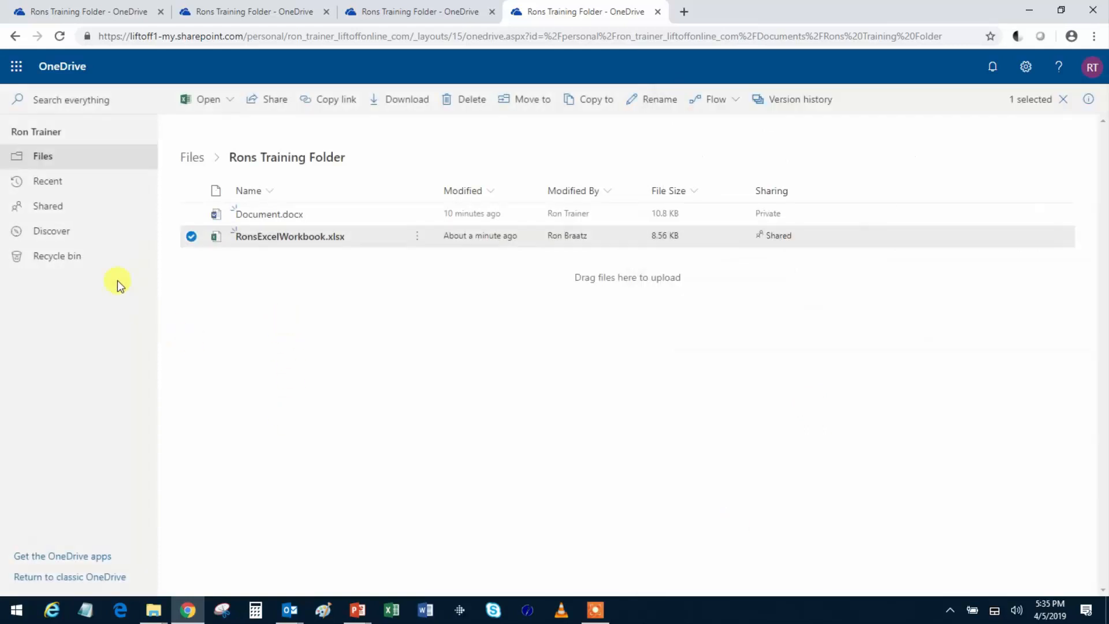
- Browse the Shared with me, Shared by me and Recent lists, ending in the Recycle bin
click(46, 213)
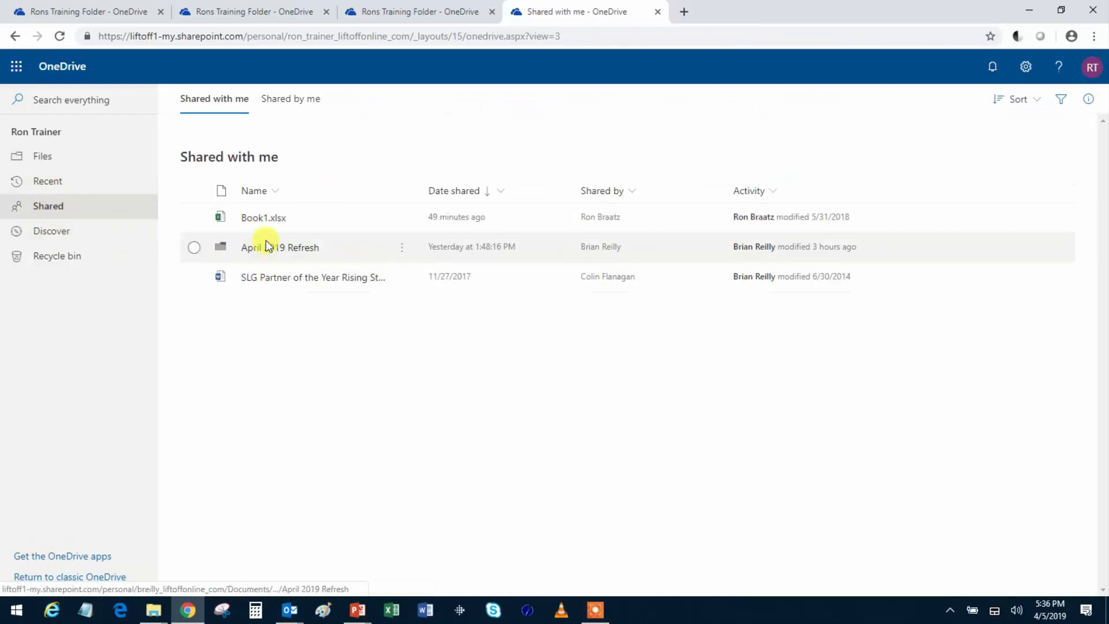
click(281, 105)
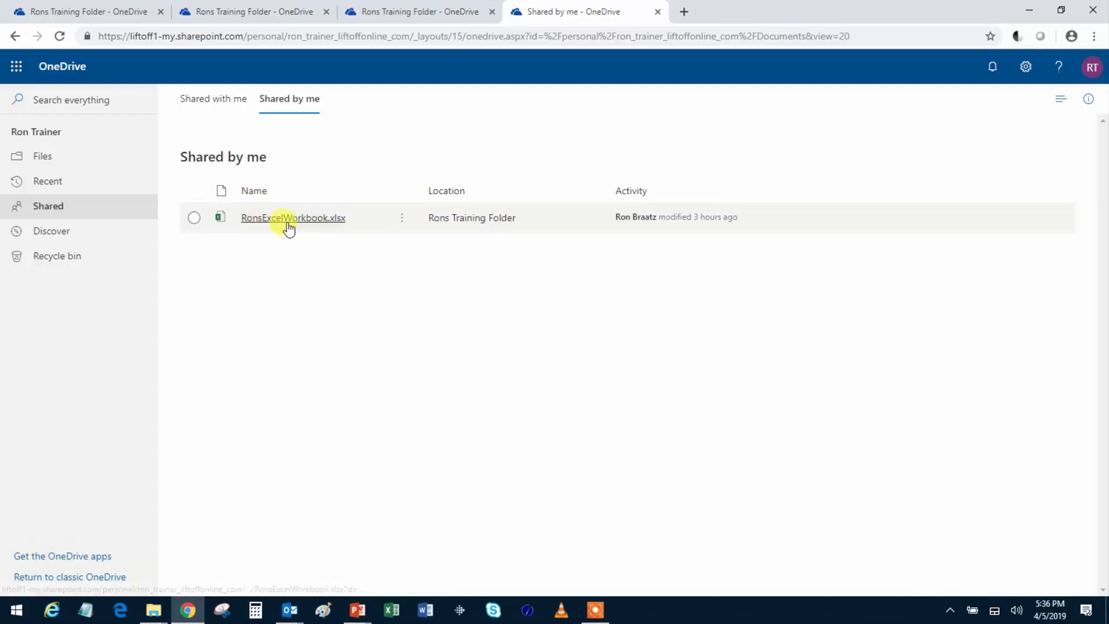
click(221, 101)
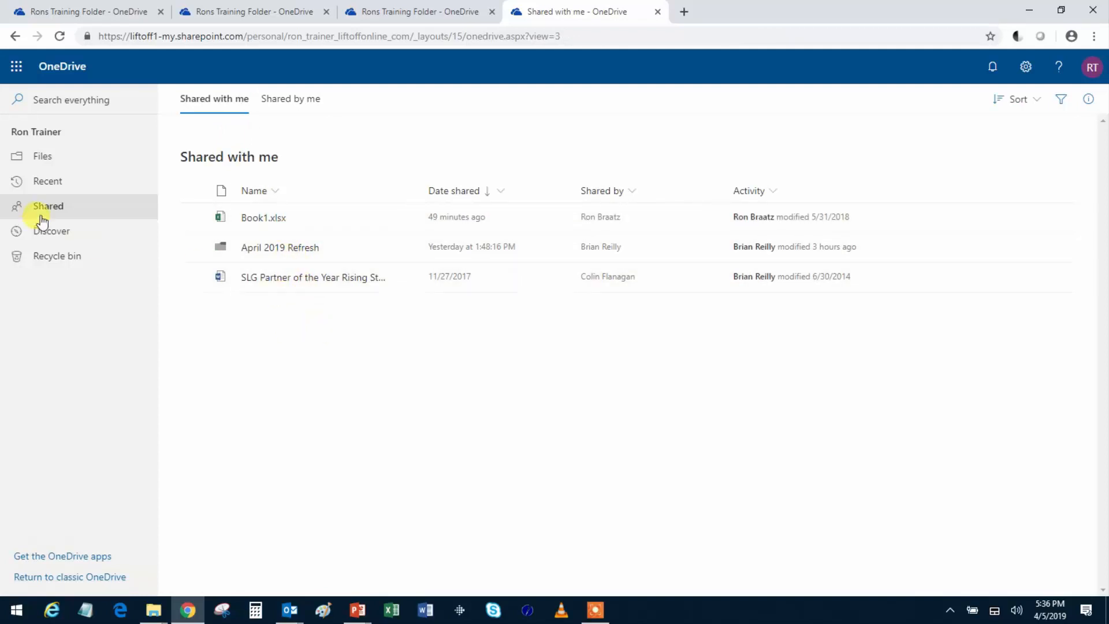
click(47, 183)
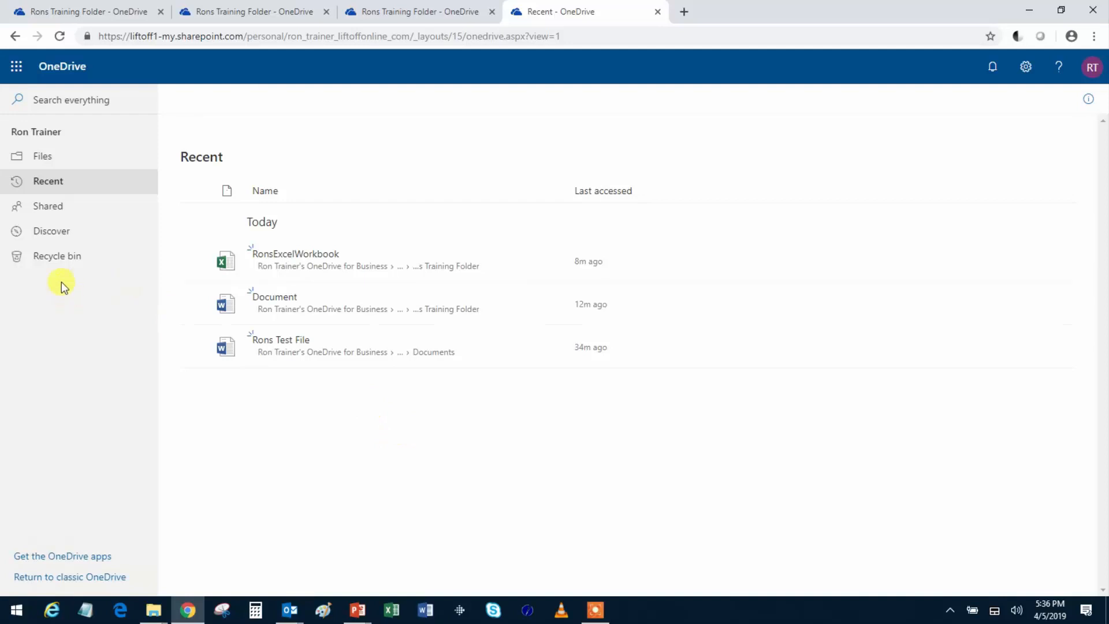
click(52, 261)
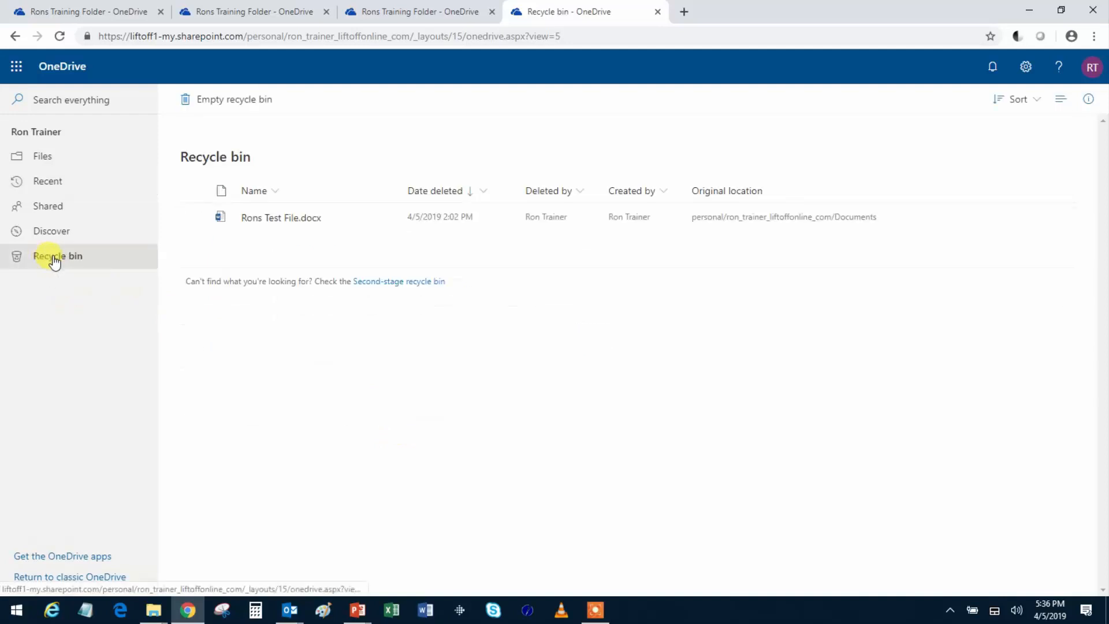